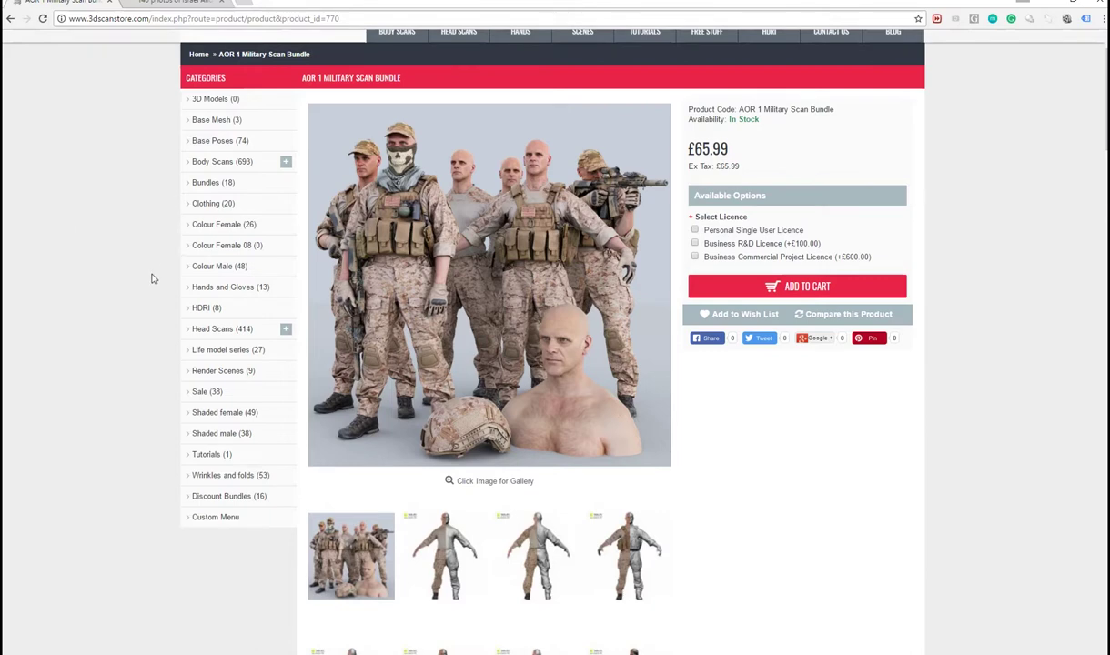
Switch to the Fotoref Israel Arid Landscape tab and highlight its Negev Desert description.
scroll(152, 278, "down", 1)
scroll(152, 277, "down", 2)
scroll(152, 278, "down", 3)
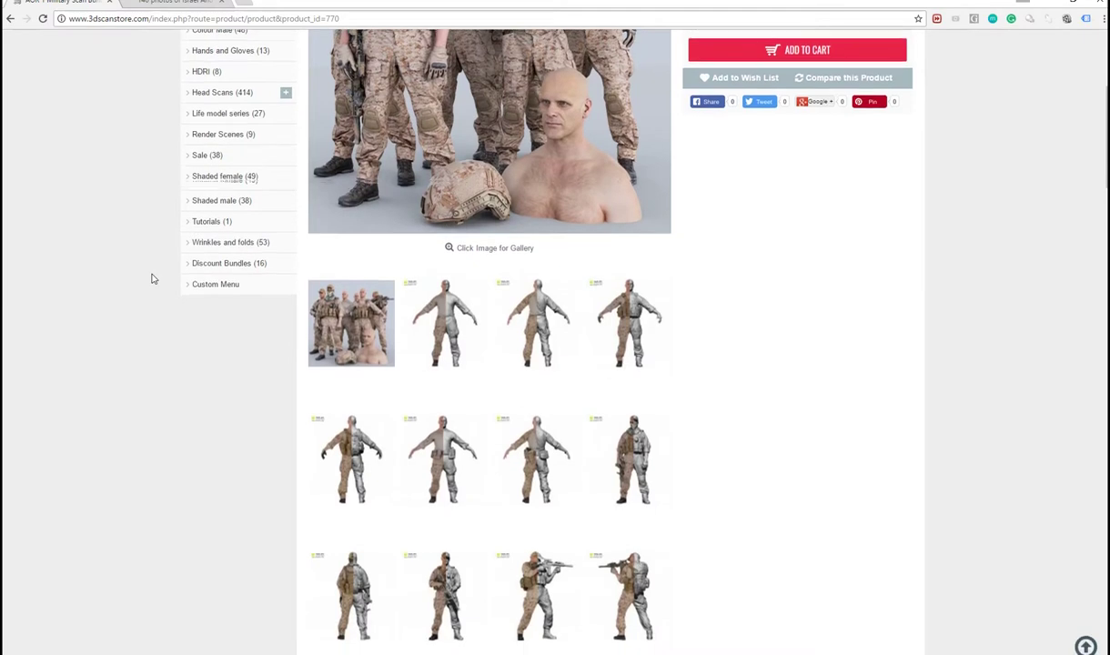
scroll(152, 277, "down", 4)
scroll(153, 280, "up", 1)
scroll(152, 279, "up", 9)
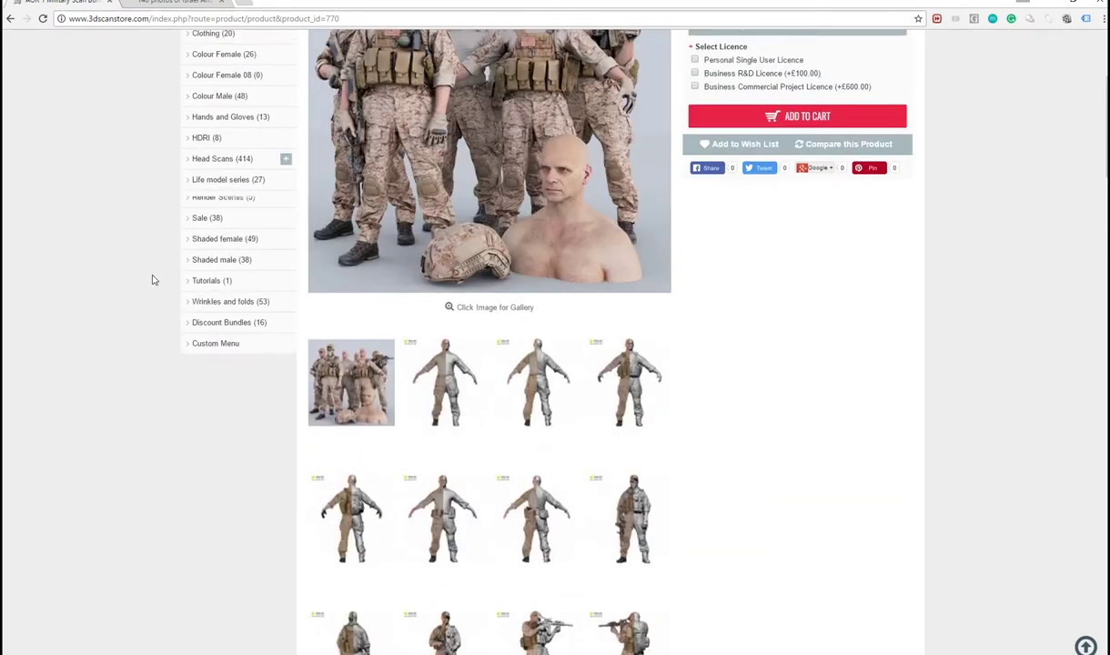
scroll(152, 280, "up", 2)
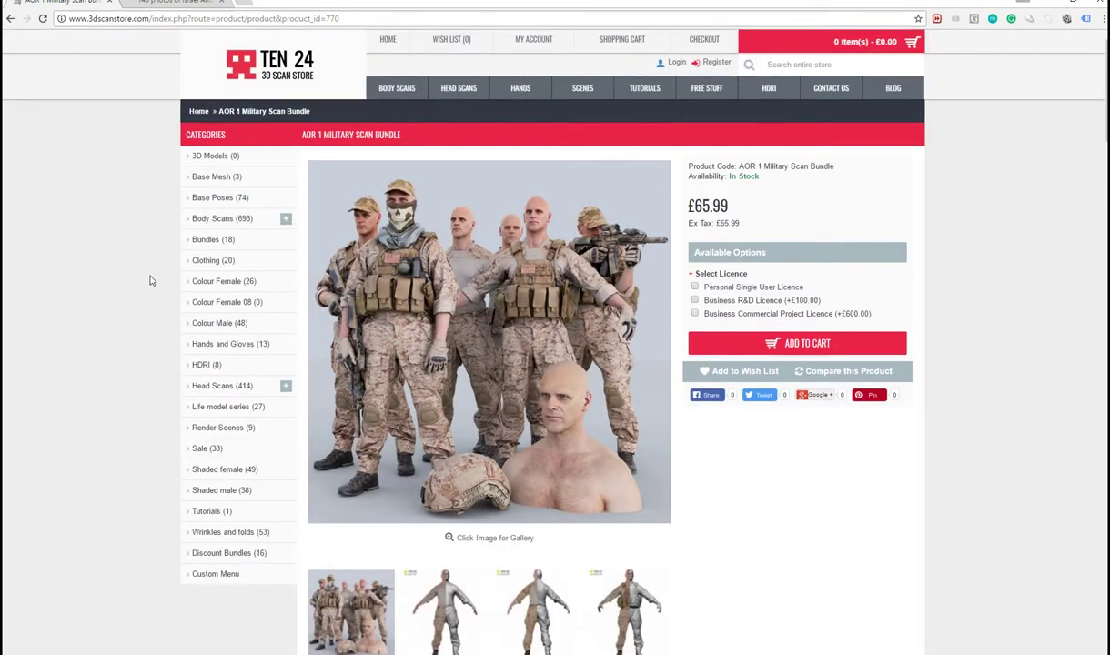
scroll(152, 285, "down", 3)
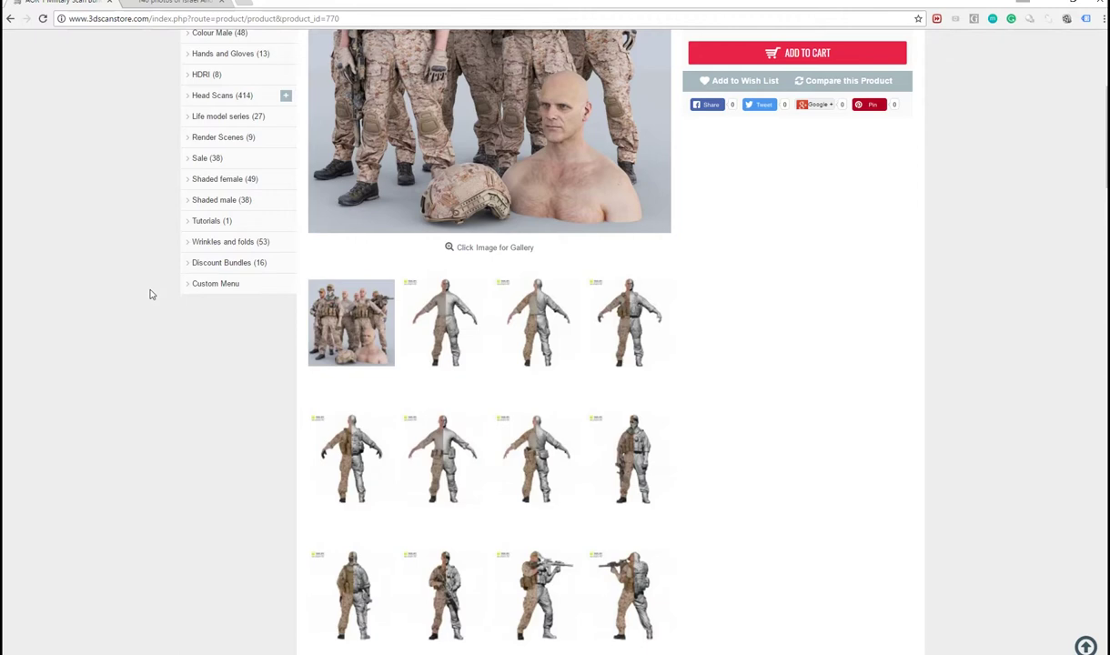
scroll(142, 305, "up", 3)
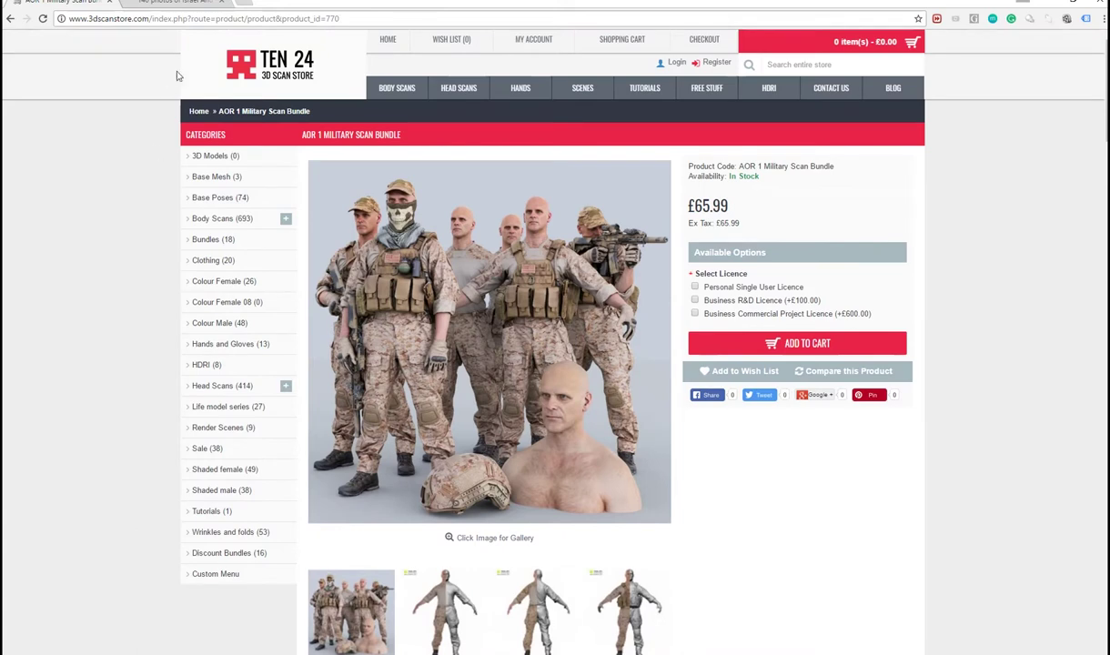
left_click(167, 8)
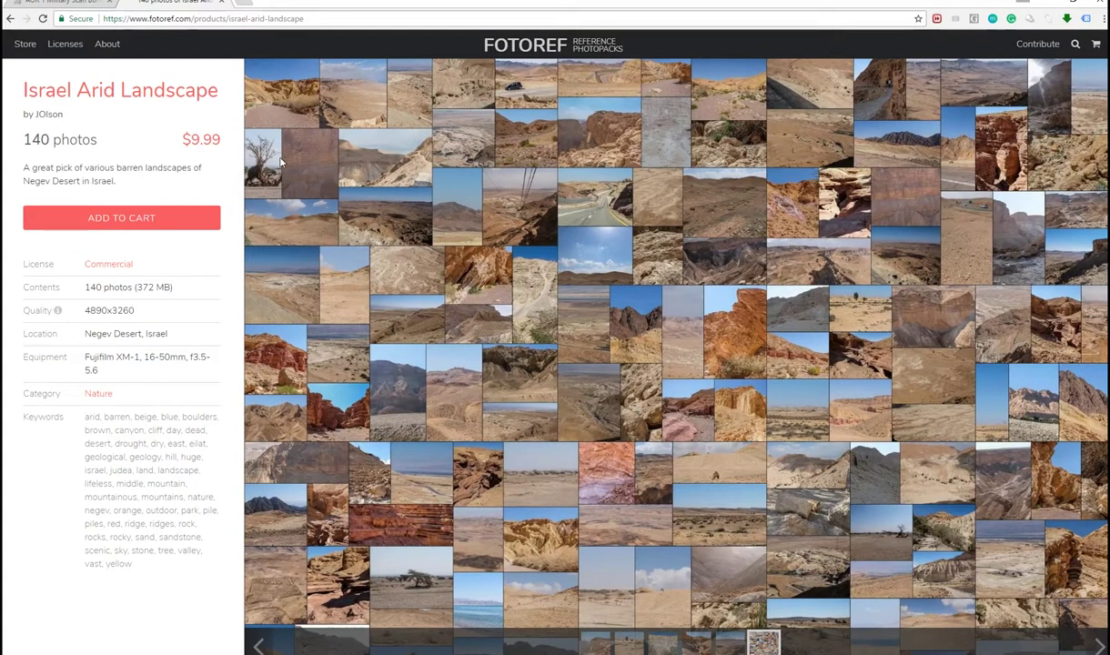
left_click_drag(42, 181, 84, 182)
left_click(85, 182)
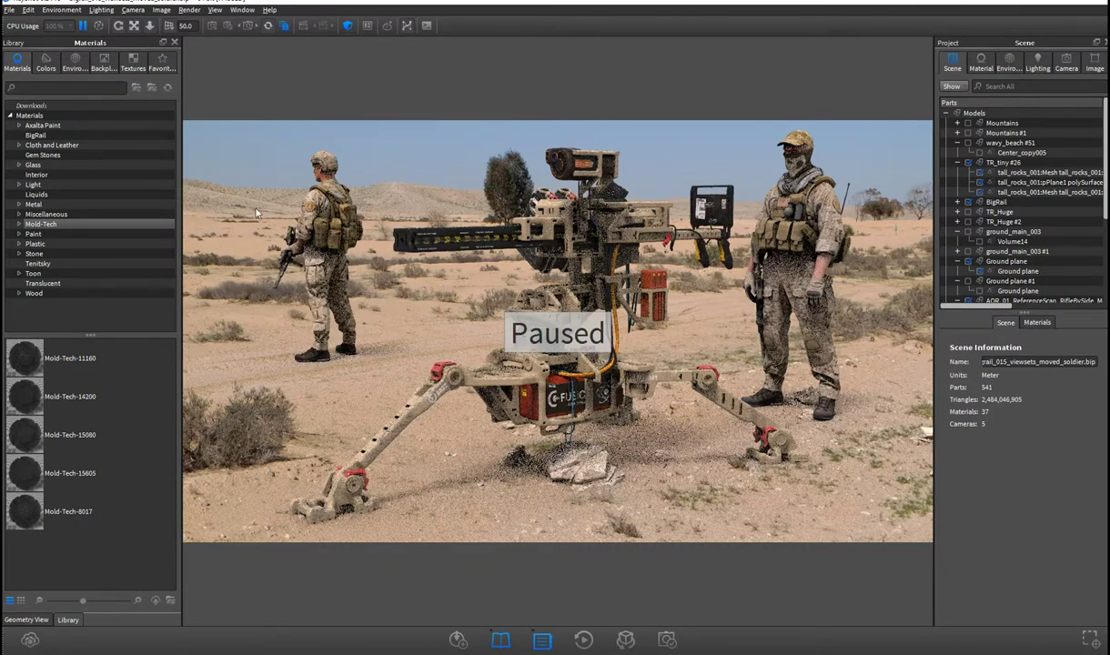
Resume the real-time render and show the environment settings with the iceland 4k 2 HDRI.
left_click(82, 27)
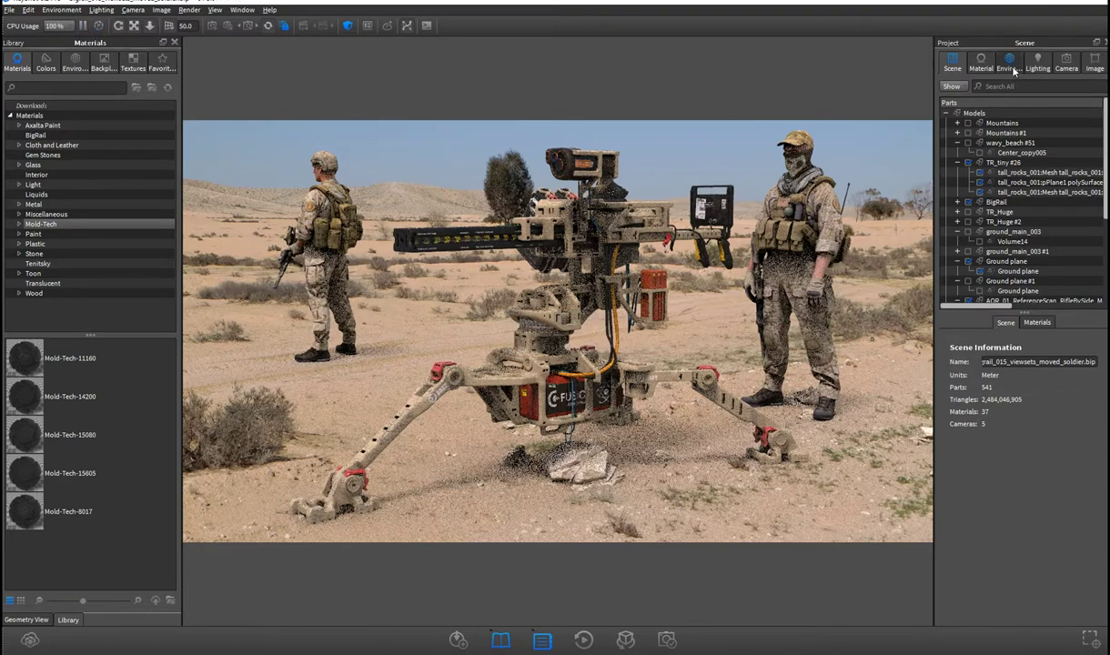
key("e")
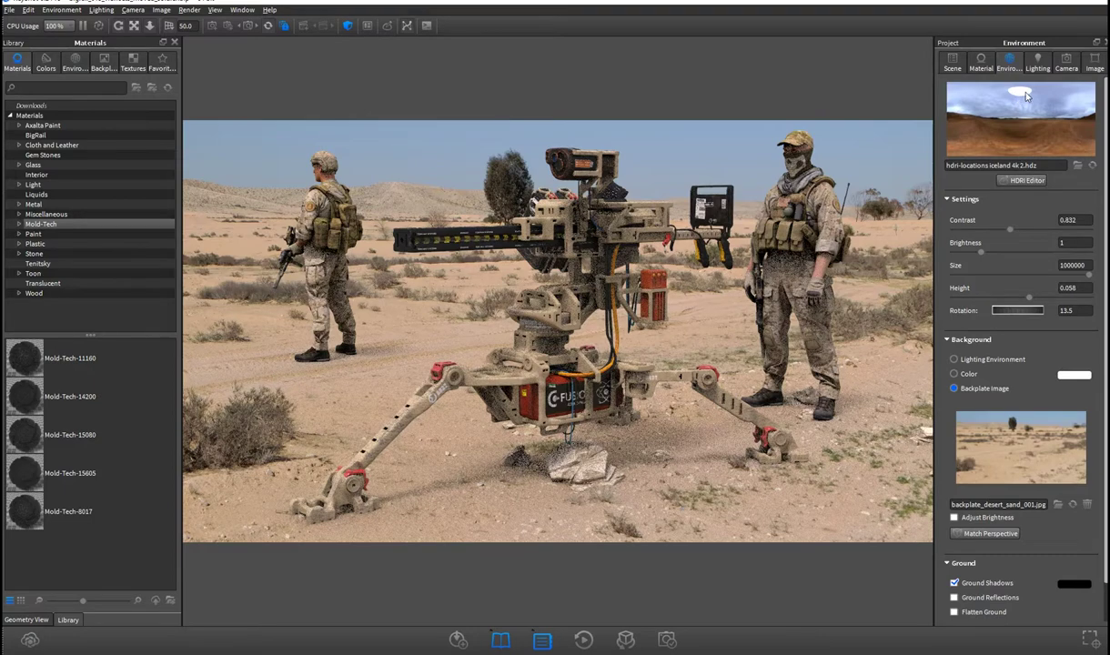
Open the HDRI Editor and shift the Pin 2 sky highlight left, then back right.
left_click(1019, 180)
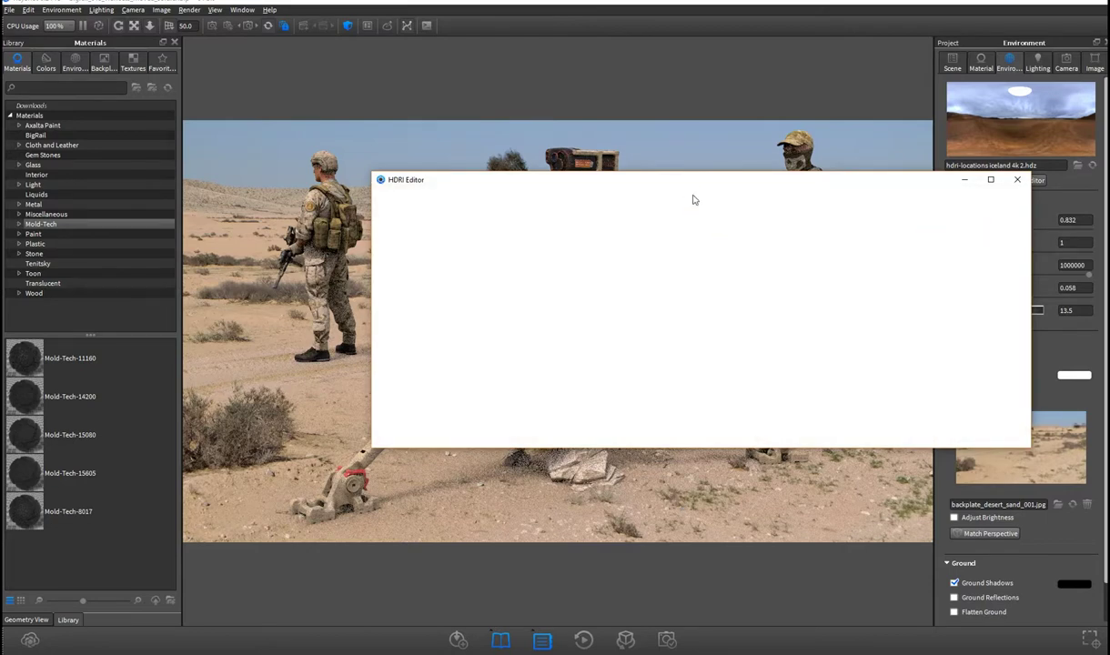
left_click_drag(677, 176, 483, 188)
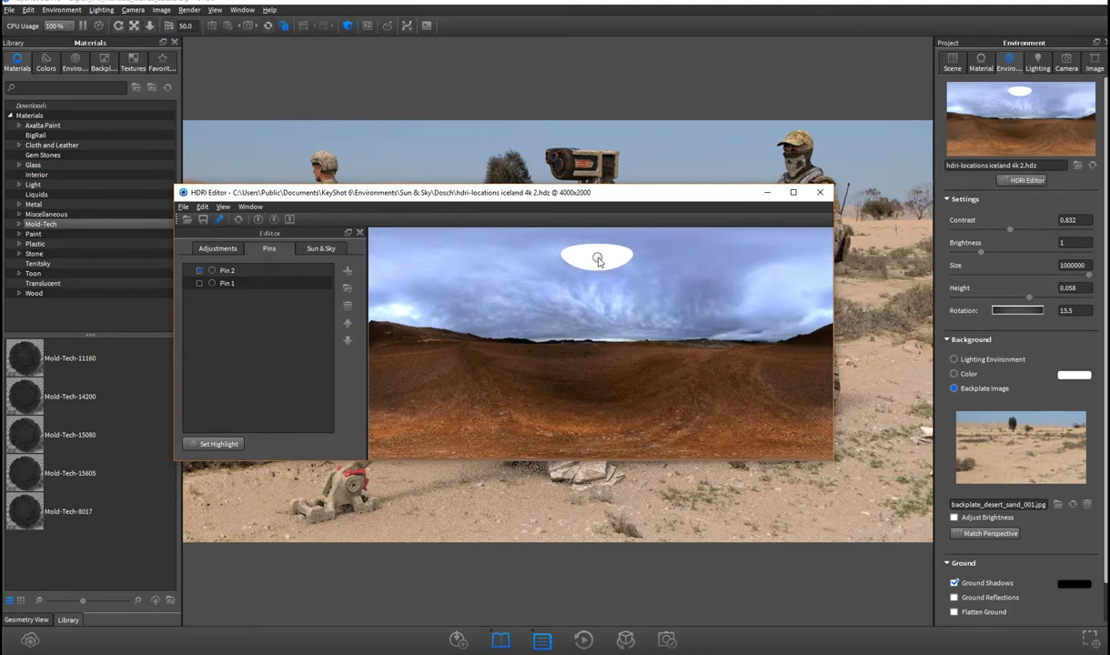
left_click(590, 260)
left_click_drag(587, 263, 537, 264)
left_click(594, 260)
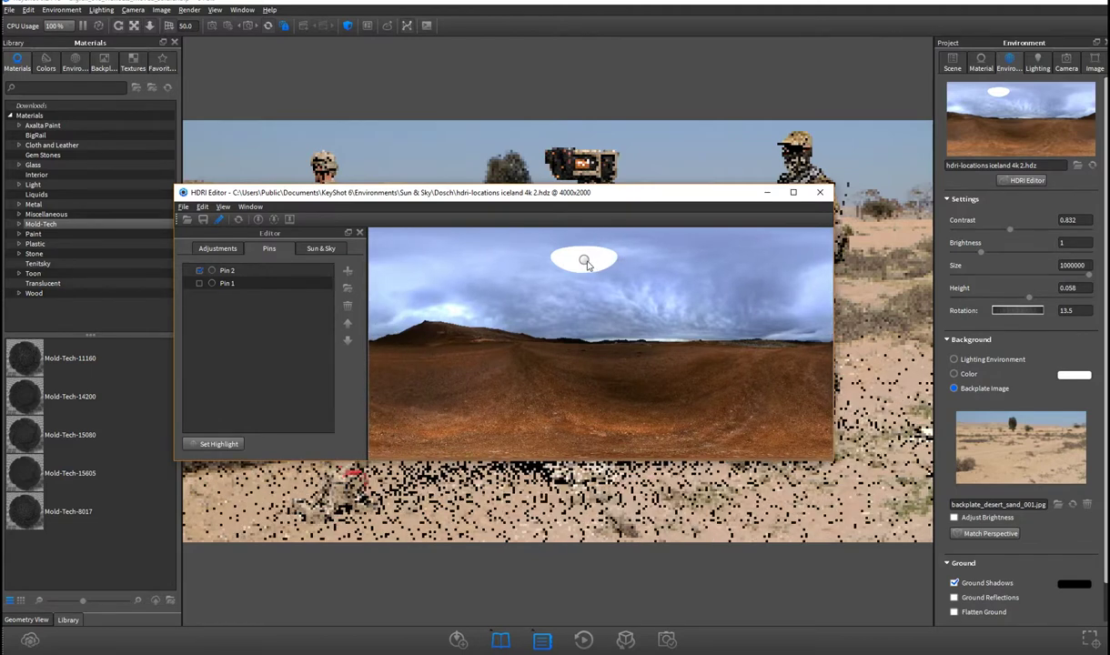
left_click(573, 259)
left_click_drag(583, 260, 623, 256)
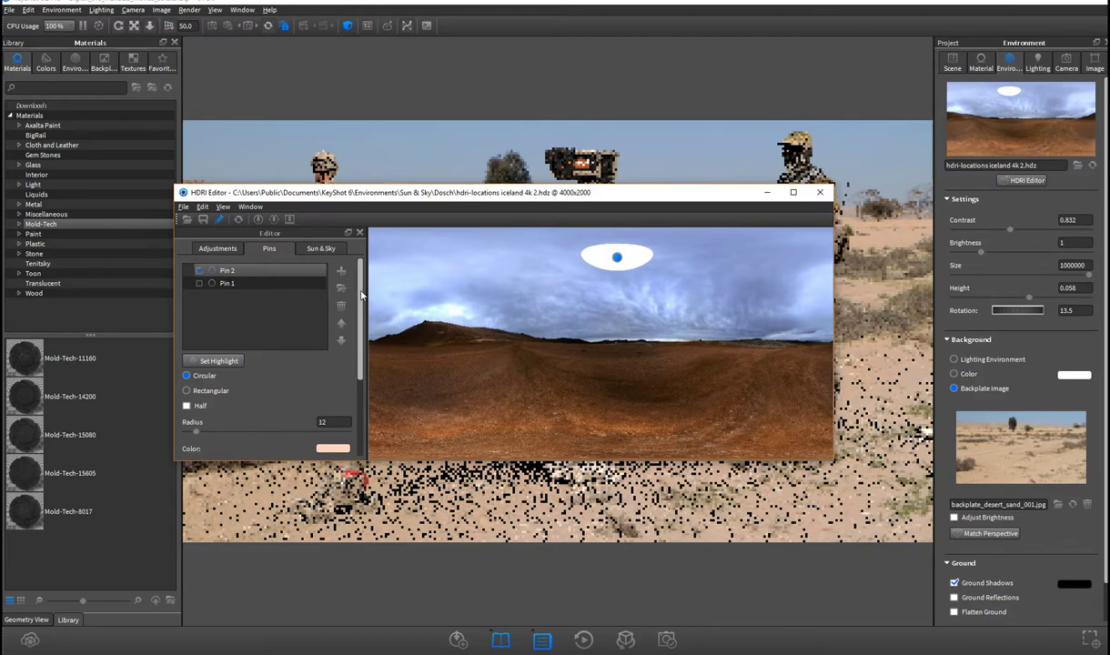
left_click_drag(361, 313, 362, 332)
scroll(361, 319, "down", 5)
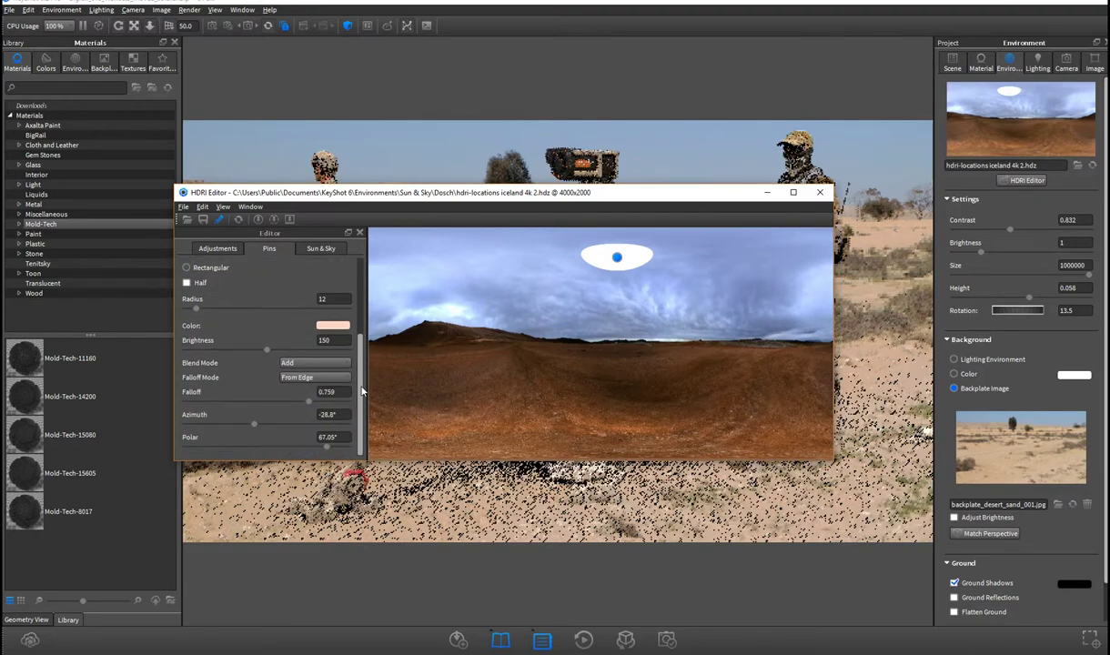
scroll(309, 319, "up", 6)
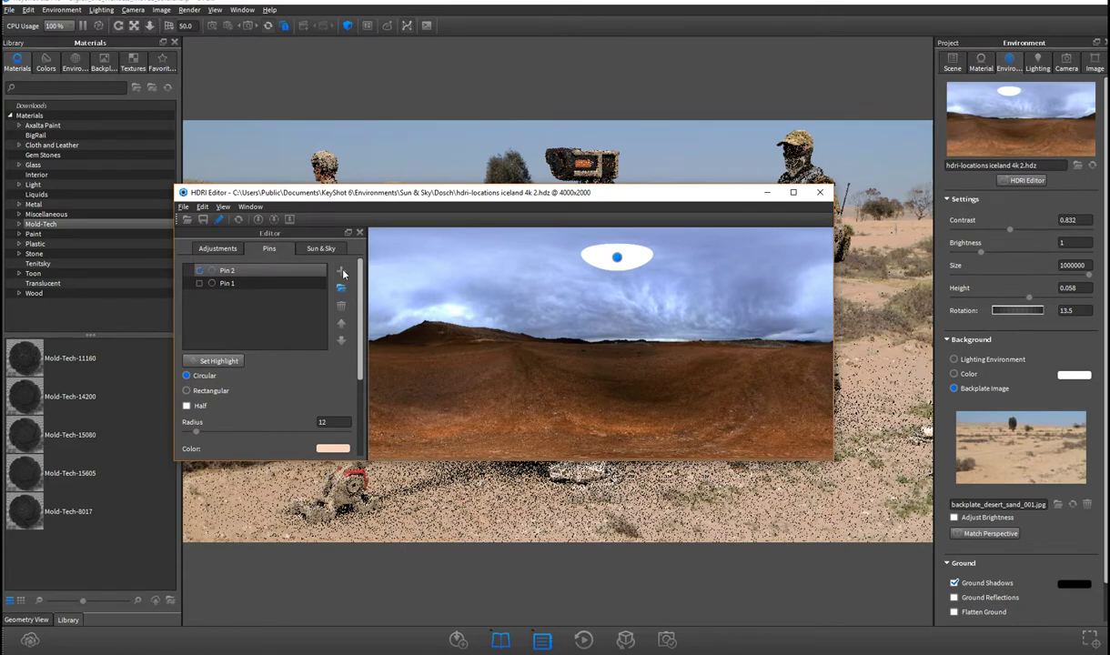
Add a trial Pin 3 highlight, drag it around the panorama, then delete it.
left_click(341, 273)
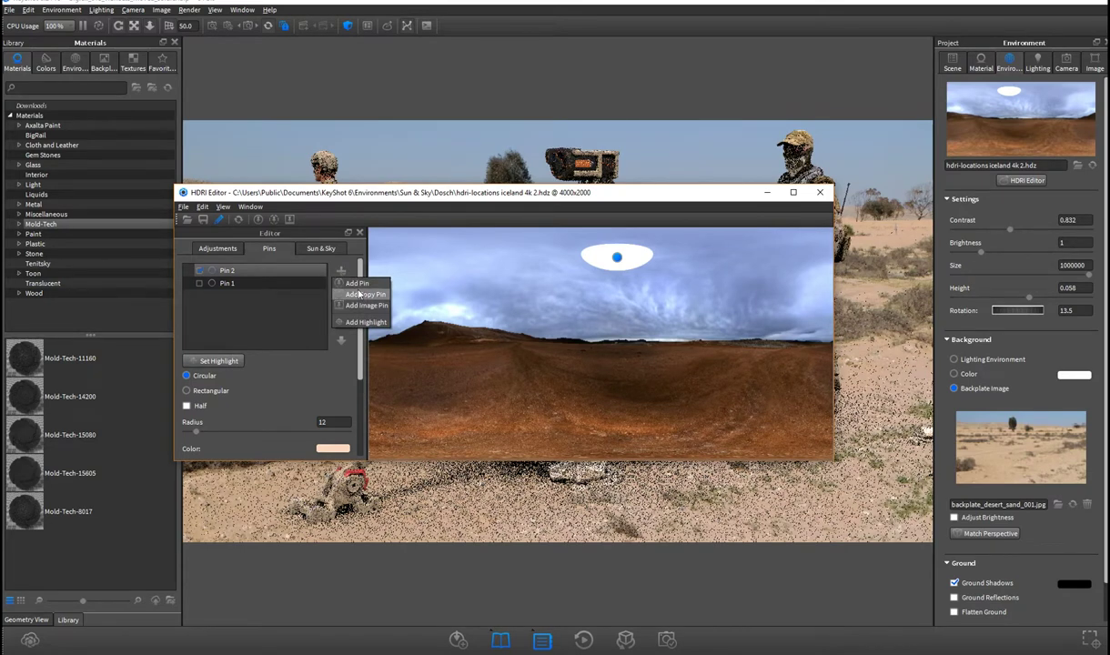
left_click(350, 284)
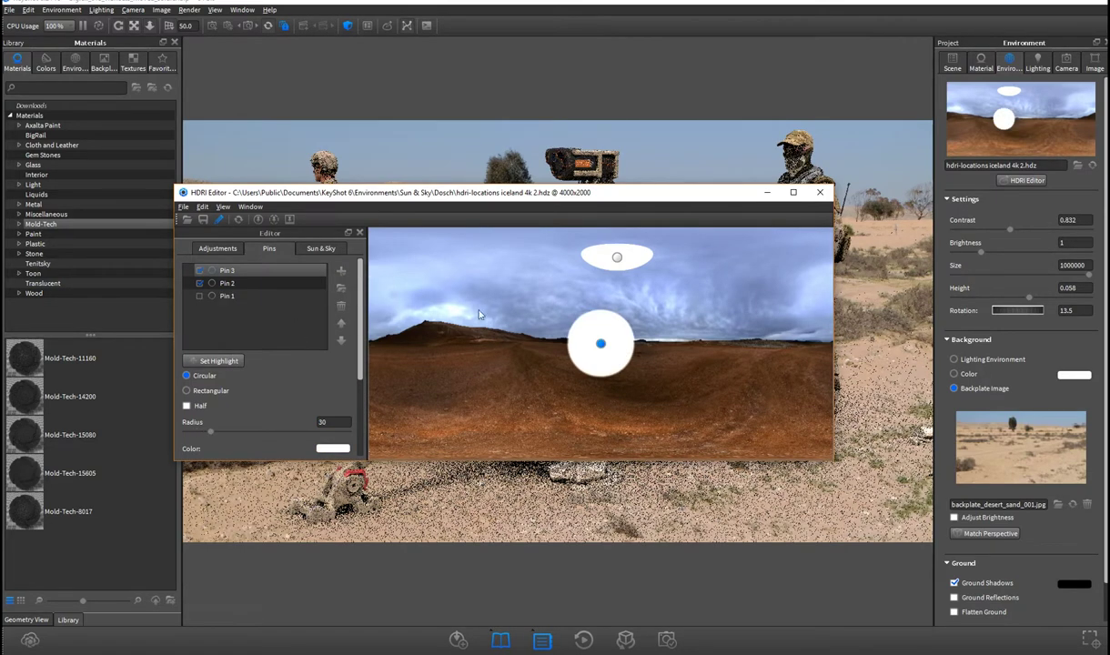
left_click_drag(588, 347, 506, 338)
left_click_drag(446, 302, 429, 260)
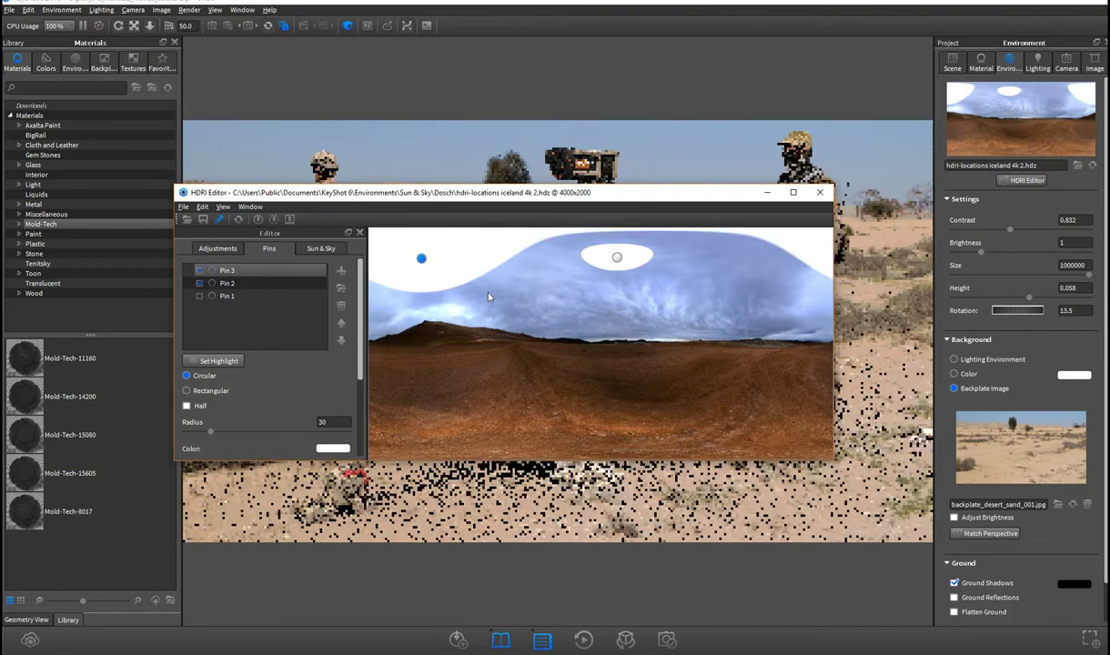
left_click_drag(505, 311, 523, 342)
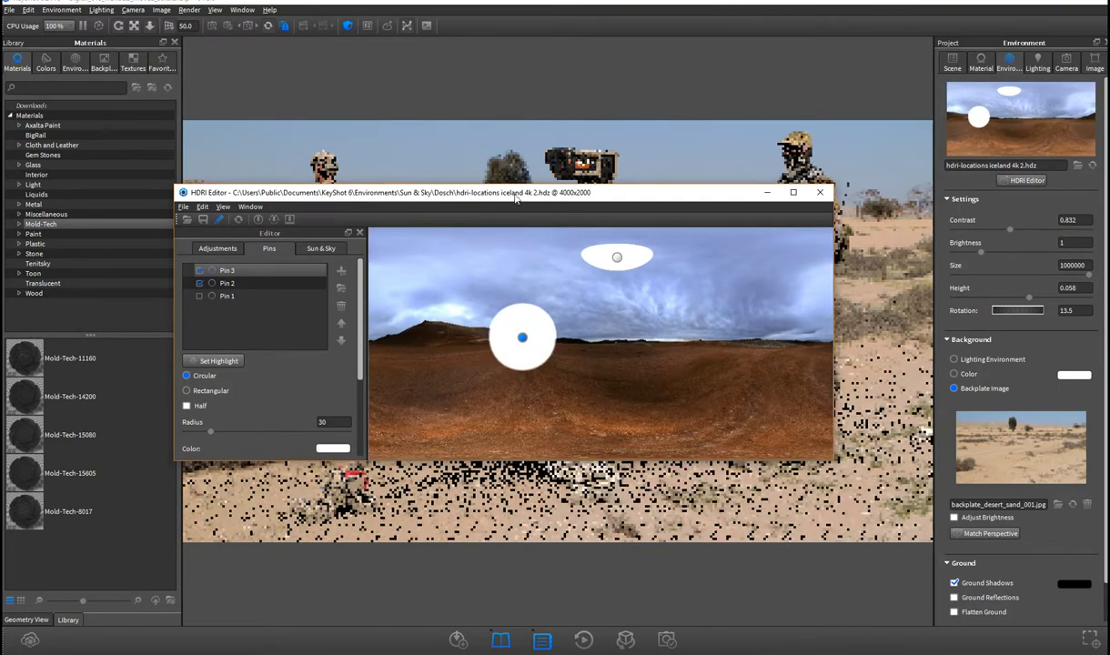
left_click_drag(536, 195, 584, 195)
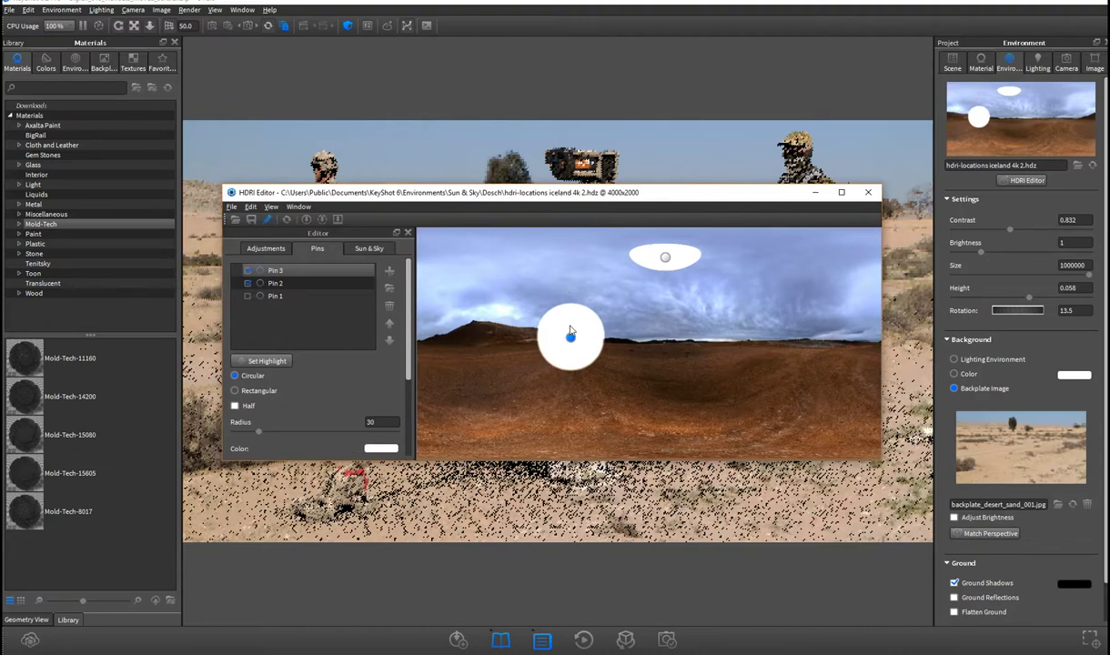
key("Delete")
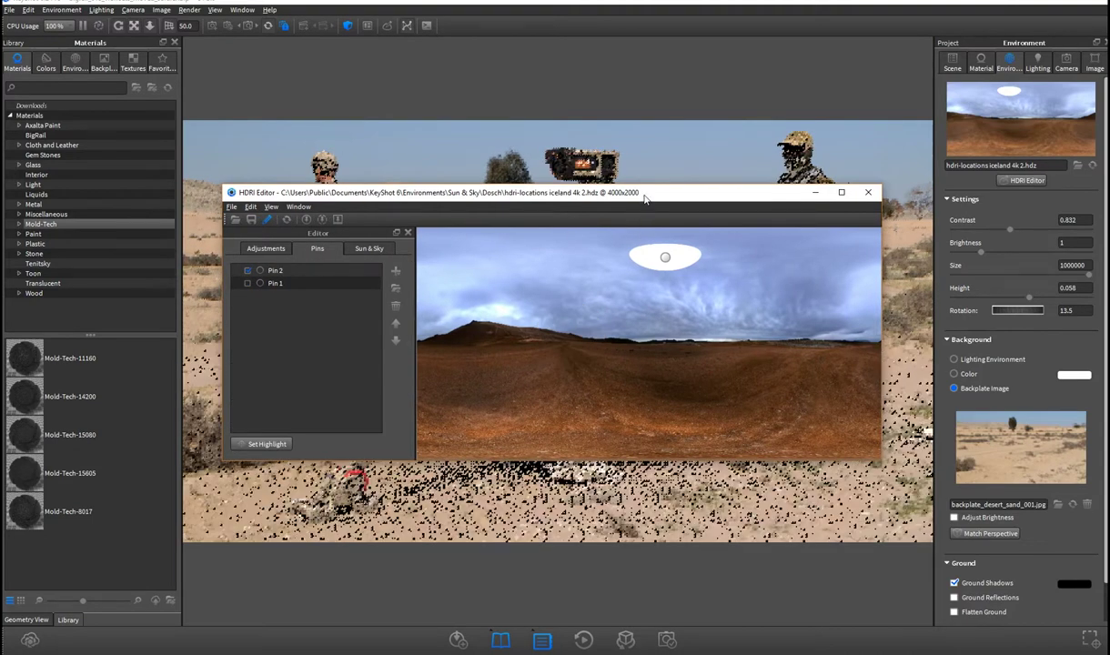
left_click_drag(615, 194, 590, 229)
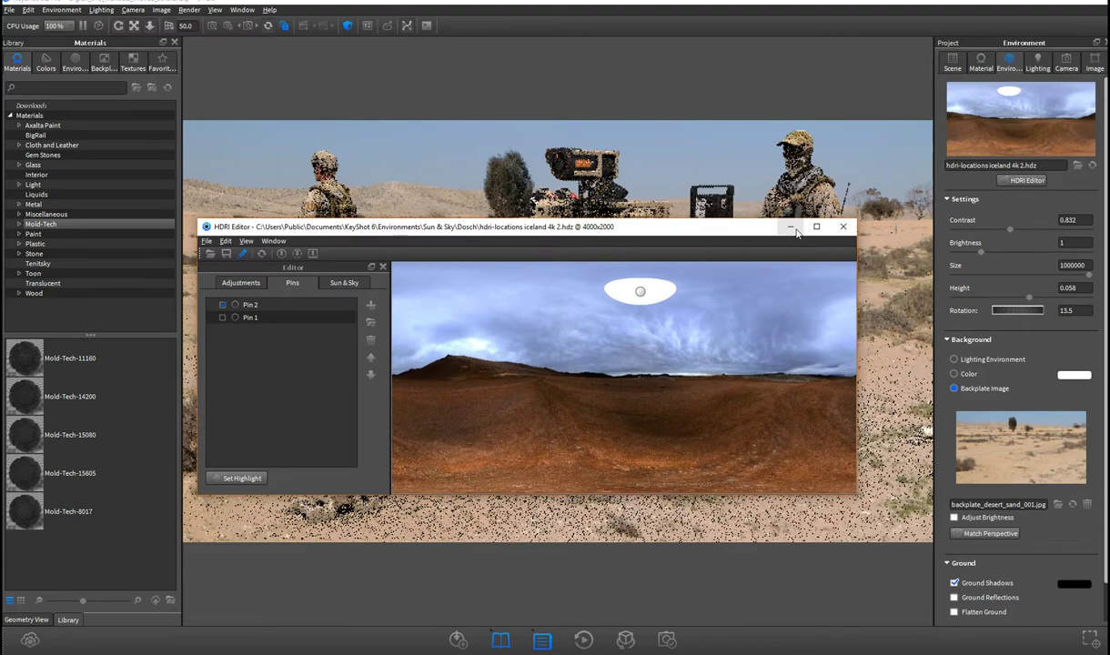
Close the HDRI Editor and set the background to the desert sand 001 backplate image.
left_click(843, 226)
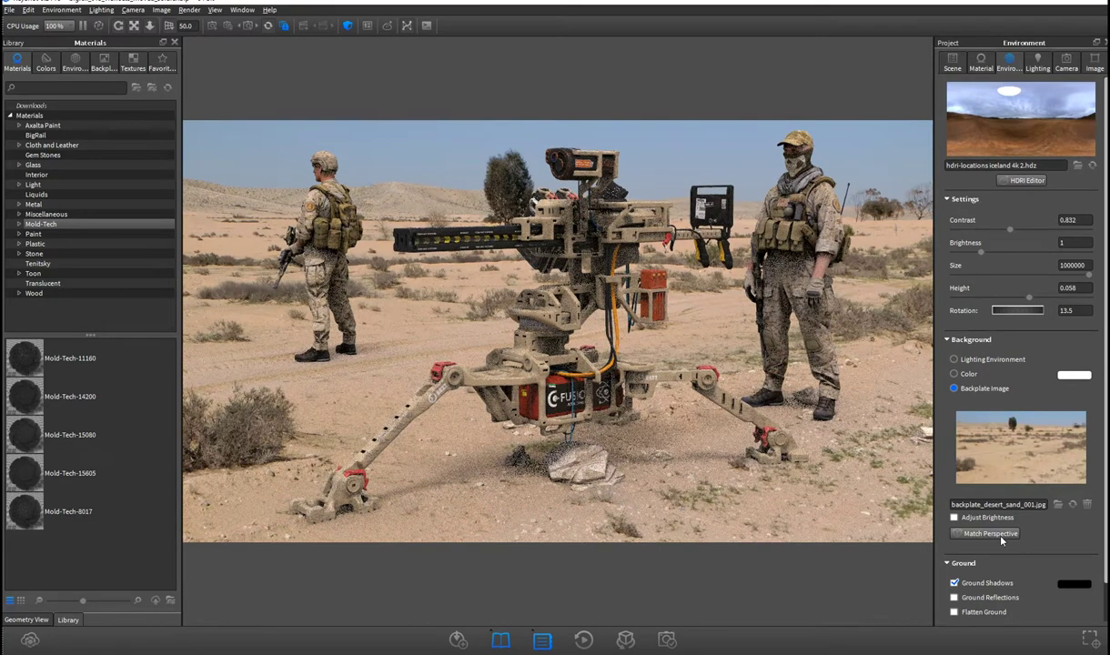
left_click(955, 390)
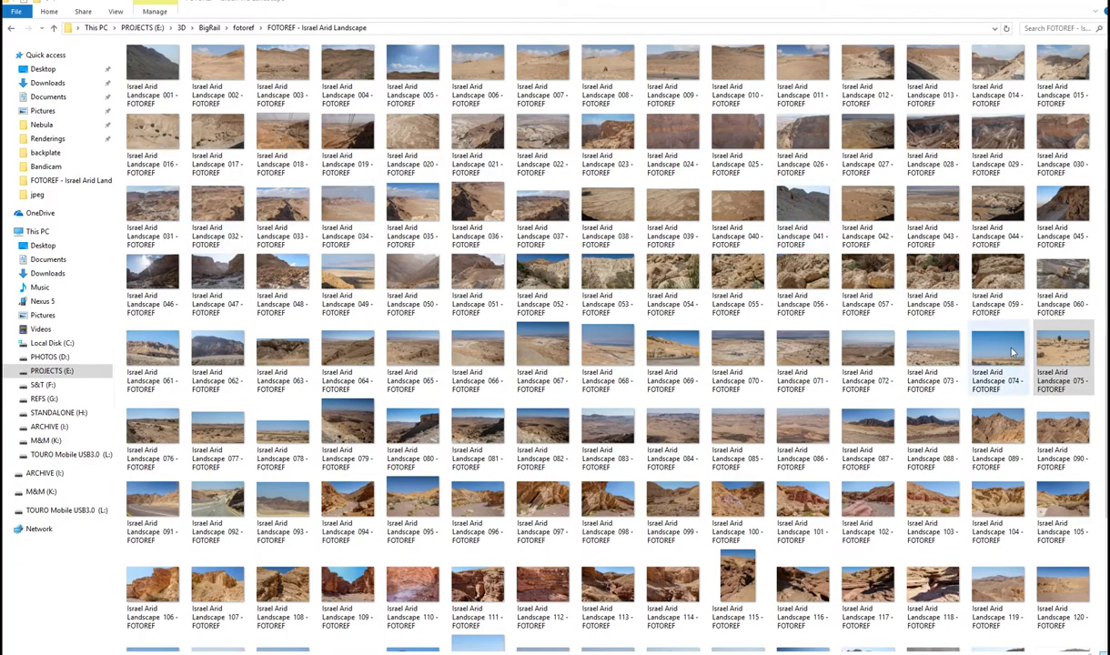
Preview photo 075, then check its Properties Details: FUJIFILM X-M1, 50 mm focal length, flash mode.
double_click(1060, 350)
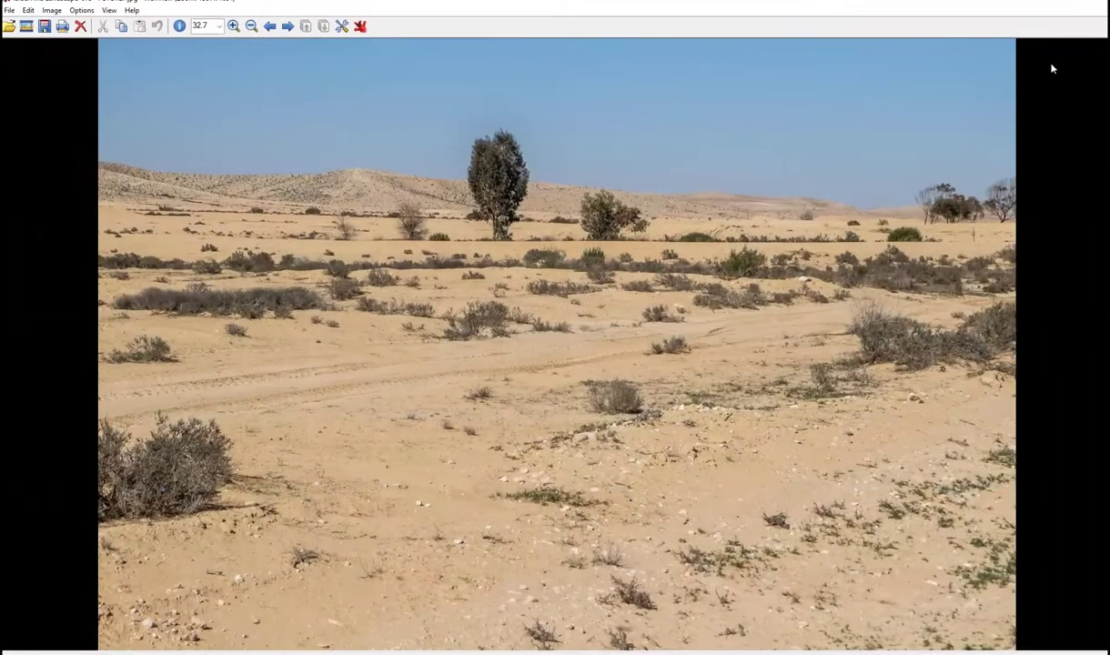
left_click(1049, 7)
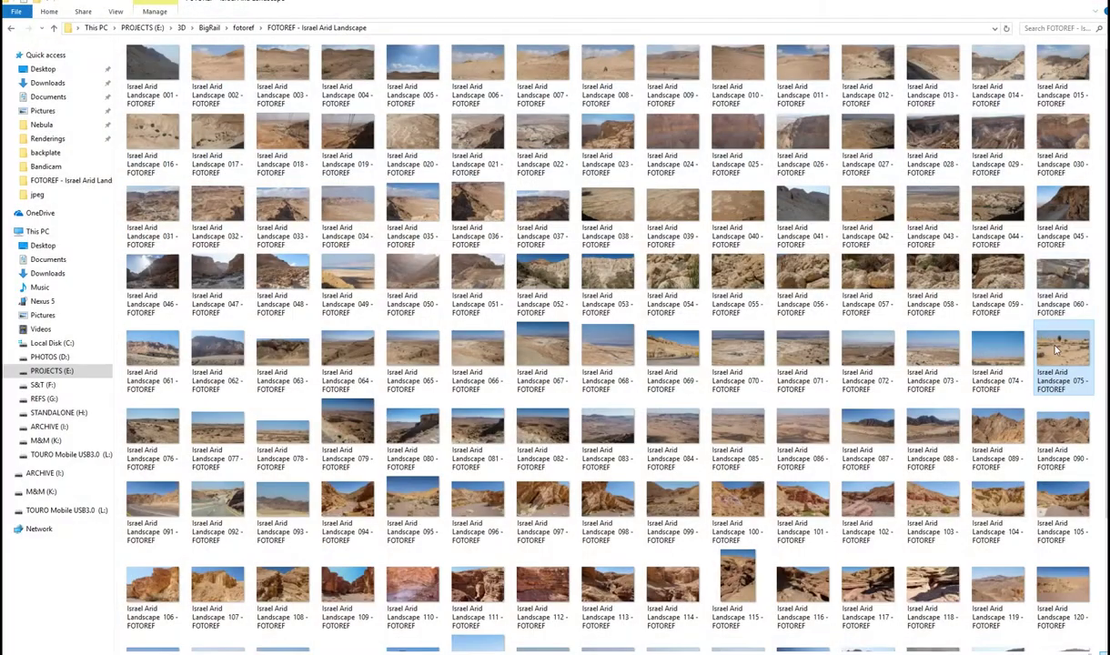
right_click(1055, 351)
left_click(937, 327)
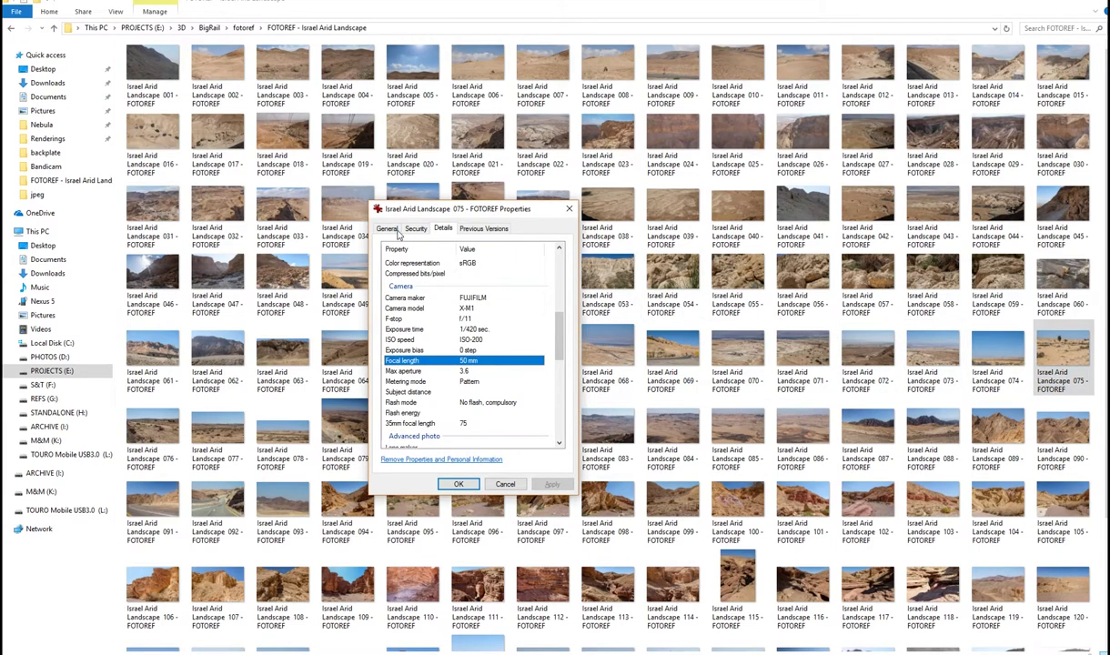
left_click(388, 229)
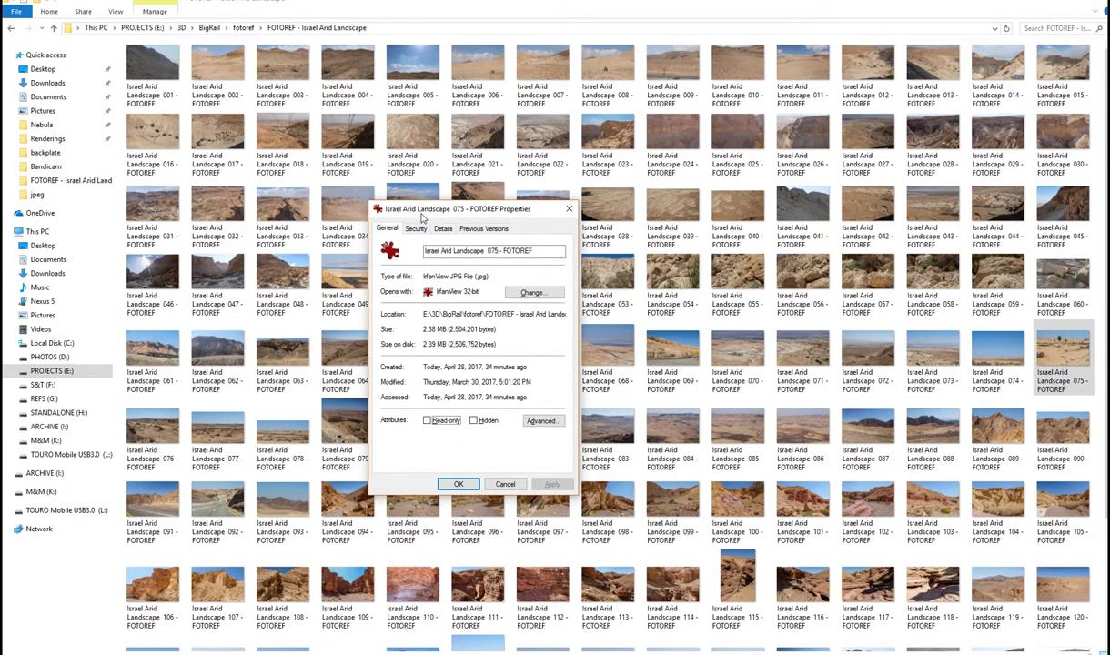
left_click(442, 228)
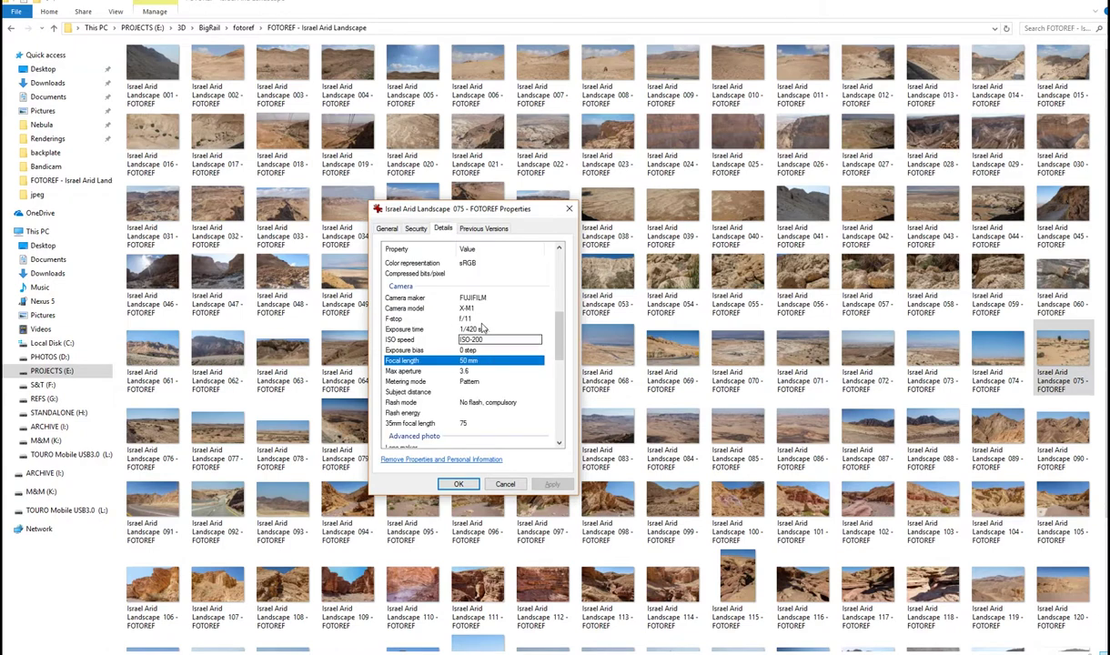
mouse_move(557, 326)
left_mouse_down()
mouse_move(557, 266)
mouse_move(553, 328)
left_mouse_up()
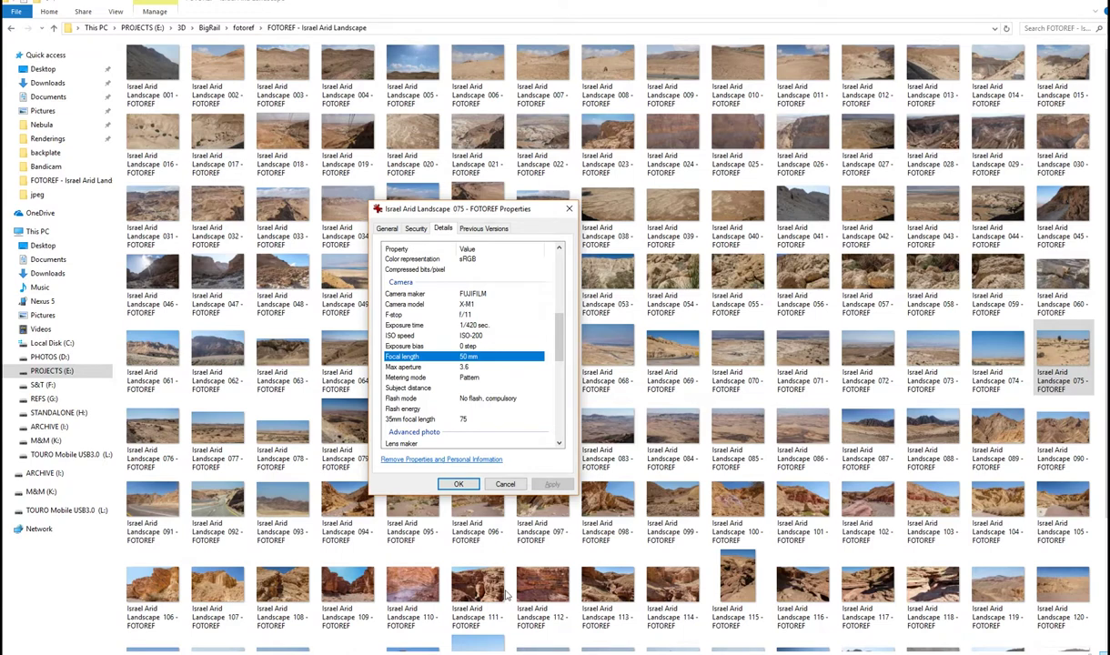
left_click(410, 398)
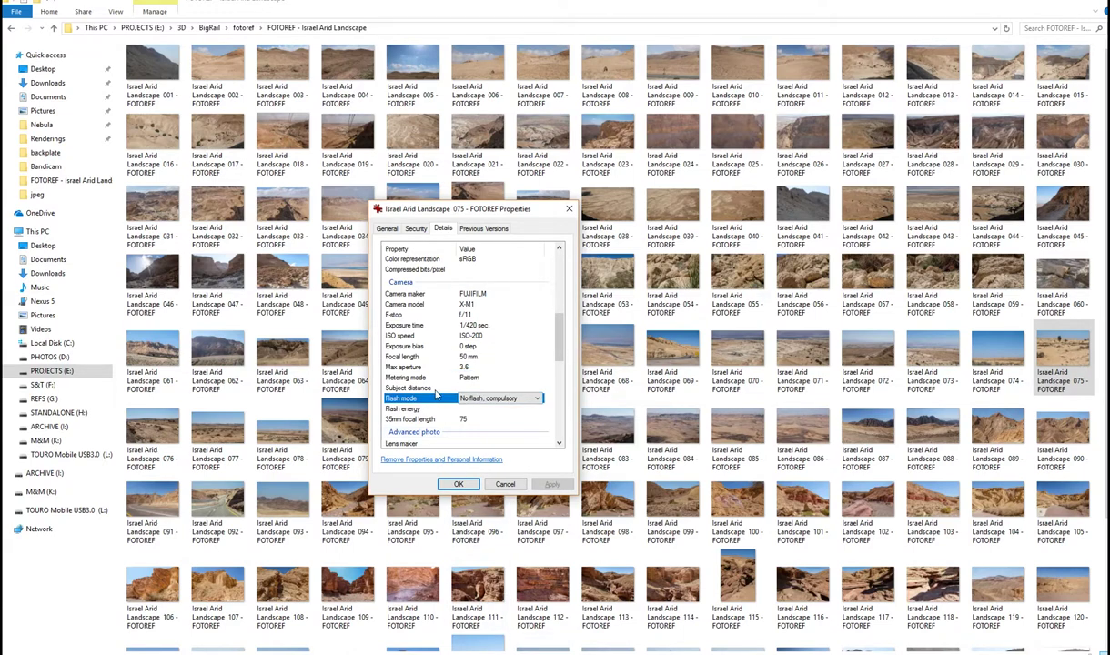
left_click(419, 355)
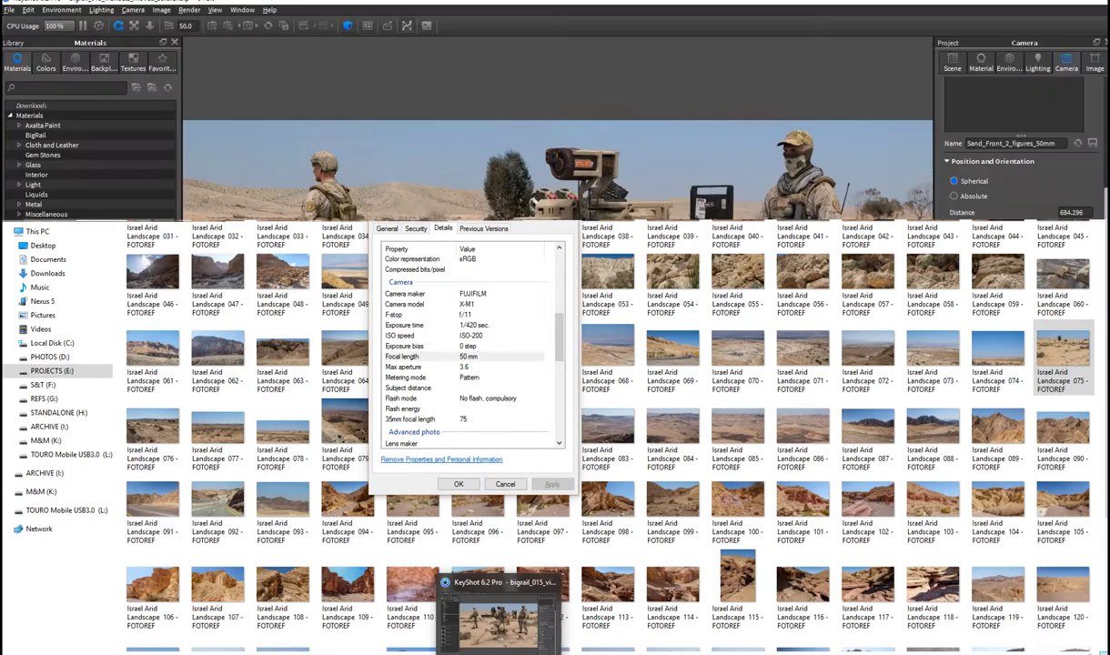
Back in KeyShot, confirm the camera focal length stays at 50 mm.
left_click(477, 587)
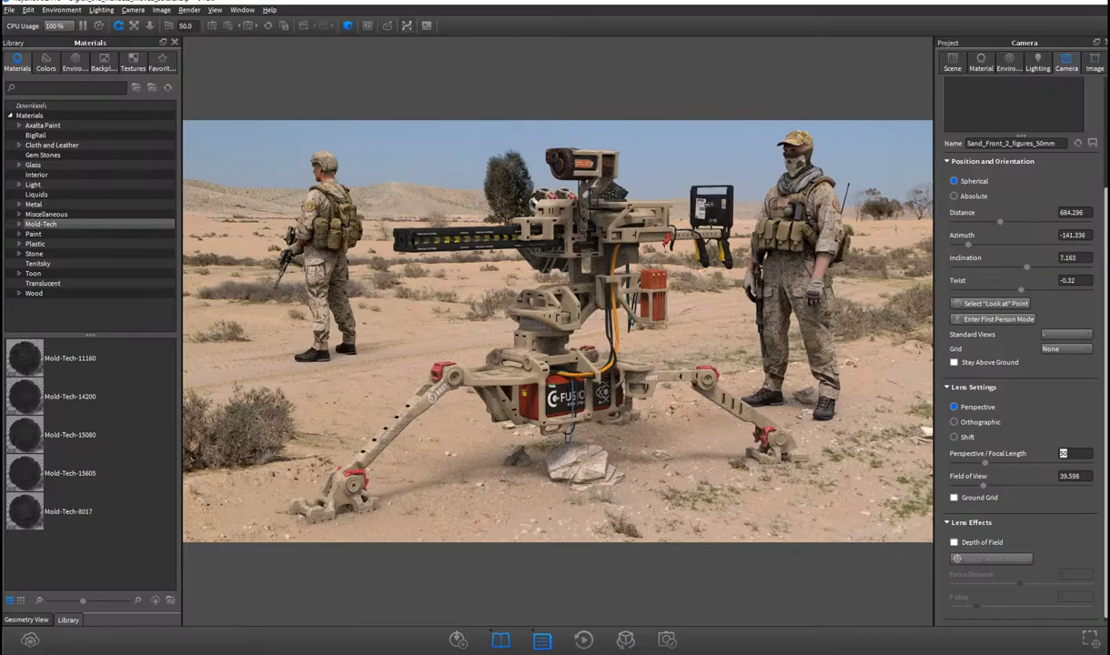
left_click(1009, 62)
left_click(1067, 62)
double_click(1080, 453)
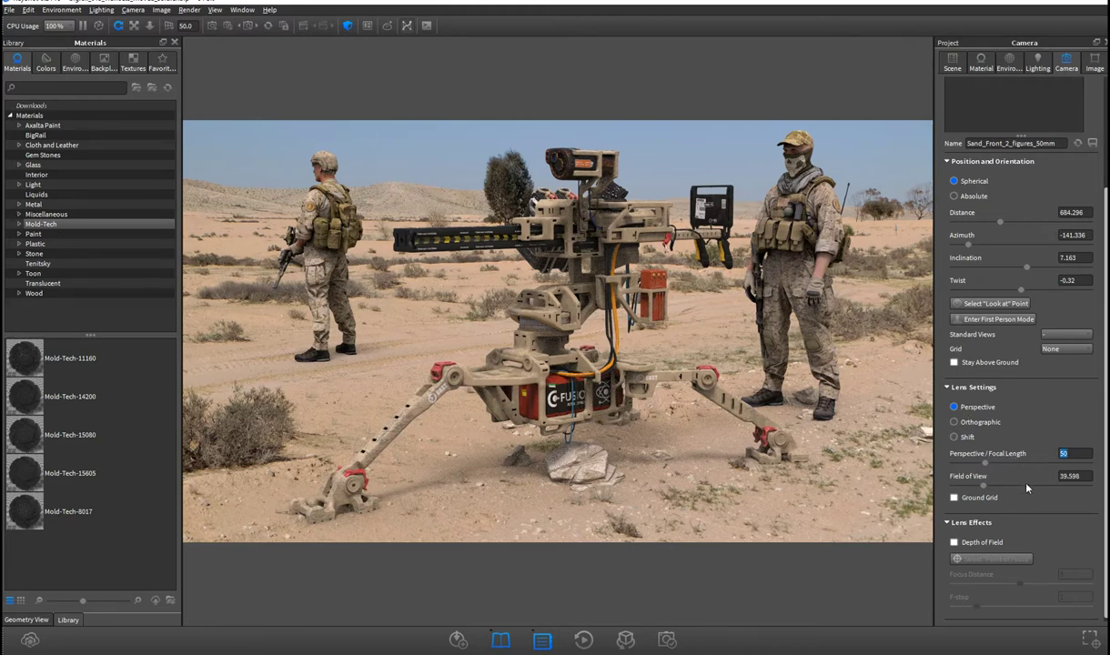
left_click(1073, 481)
Frame the robot and soldiers from a low, close angle, then select the TR_tiny #26 group.
left_click_drag(638, 349, 743, 389)
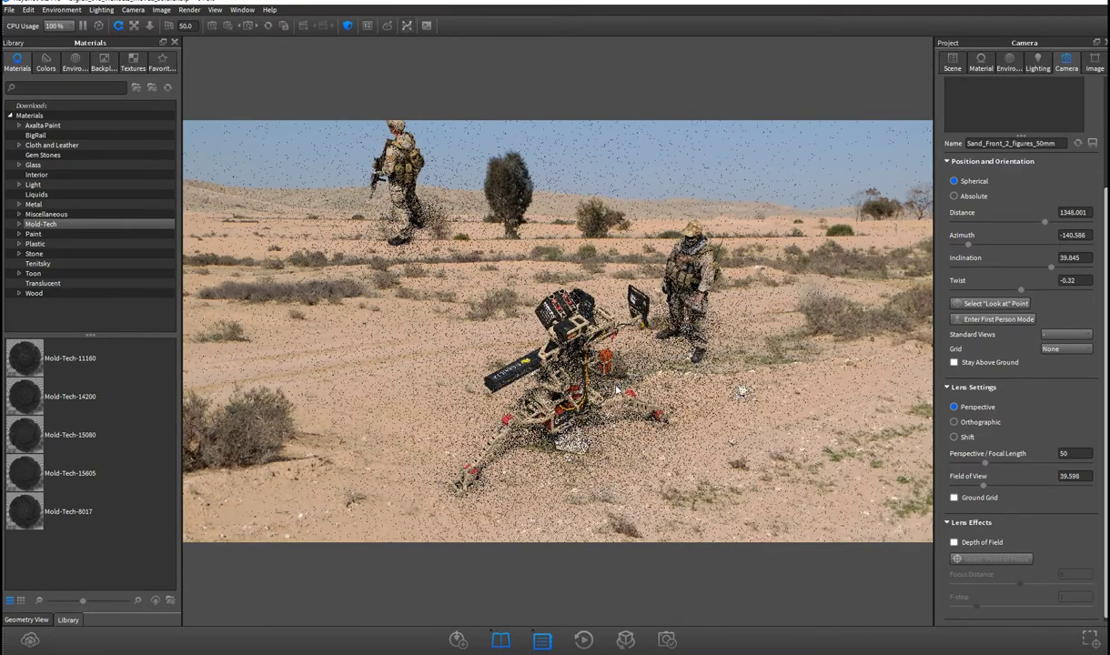
left_click_drag(626, 366, 638, 340)
scroll(638, 340, "up", 5)
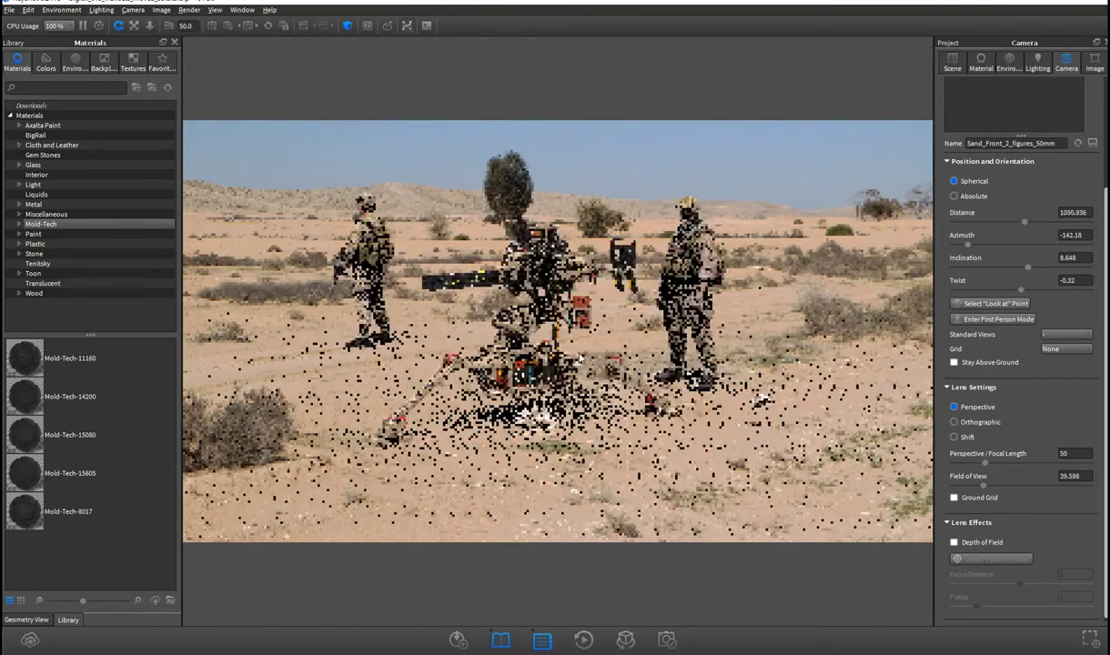
scroll(605, 362, "up", 2)
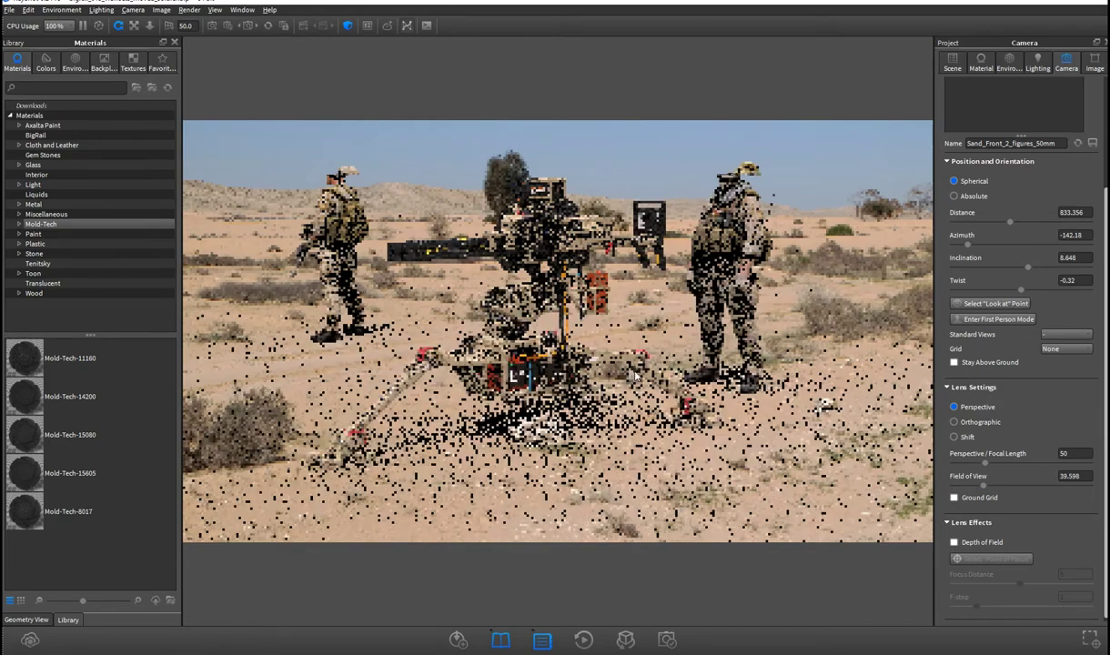
scroll(605, 362, "up", 3)
mouse_move(605, 362)
left_mouse_down()
mouse_move(600, 373)
mouse_move(619, 352)
left_mouse_up()
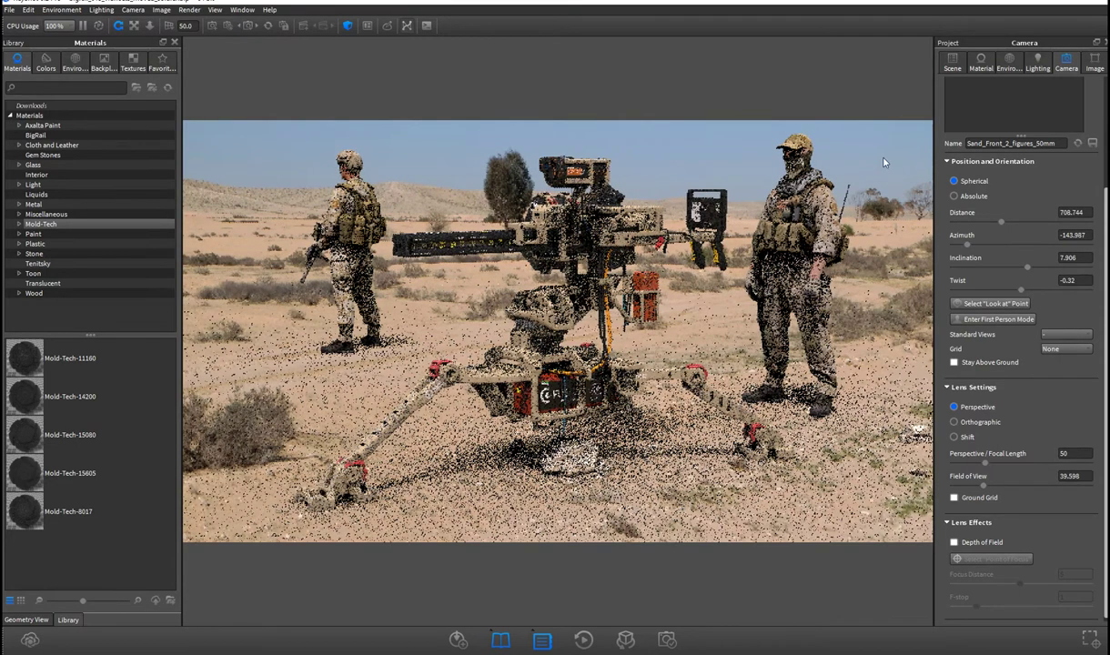
left_click(953, 62)
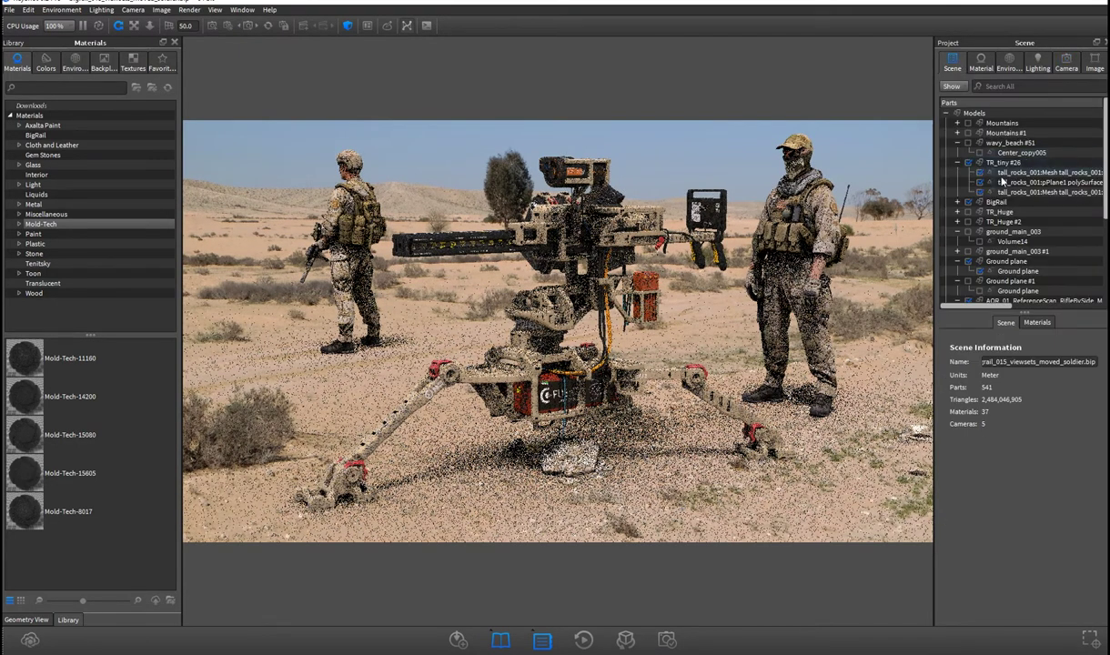
left_click(1017, 163)
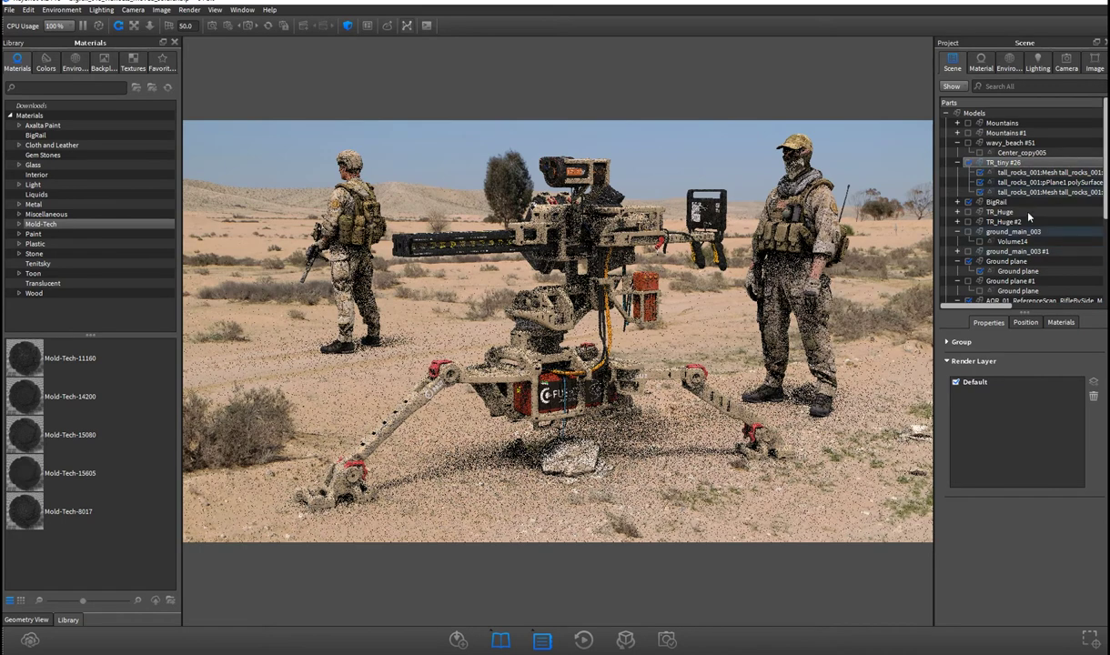
Cycle through the Camera, Environment and Material tabs, ending on the camera list.
scroll(1031, 234, "down", 3)
scroll(1033, 241, "up", 3)
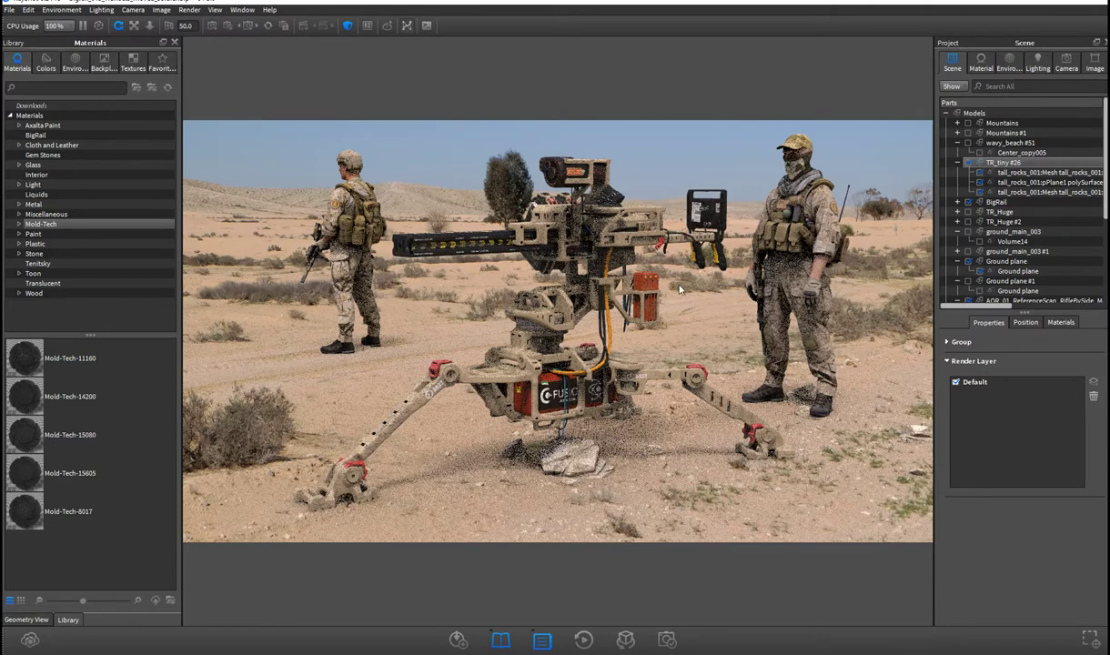
left_click(1066, 62)
left_click(1012, 62)
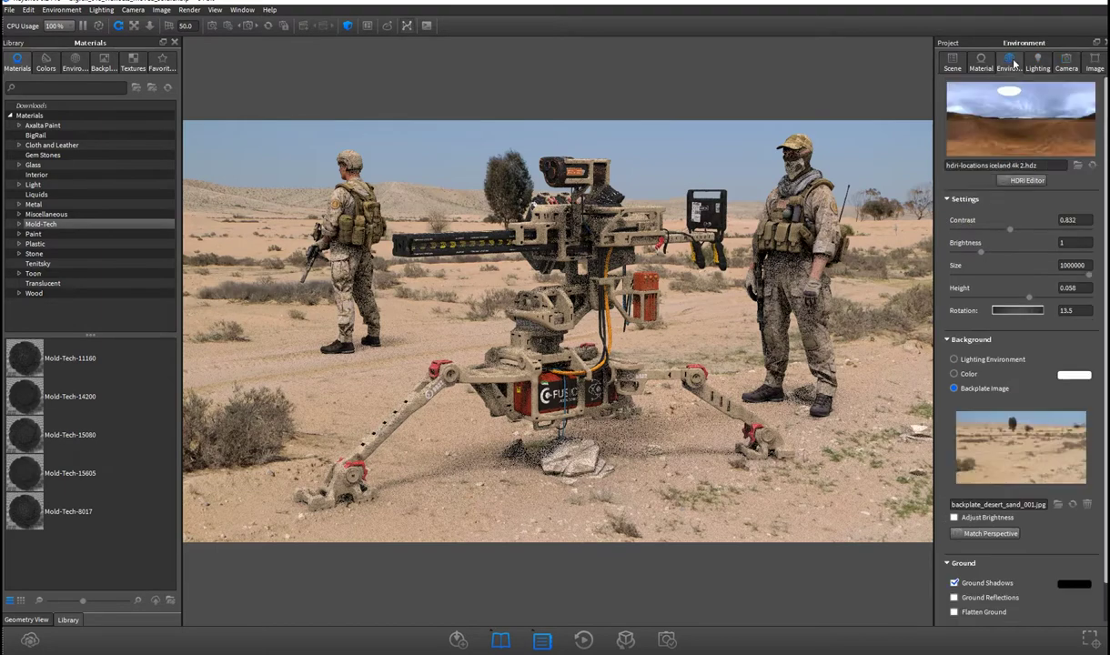
left_click(983, 64)
left_click(1061, 67)
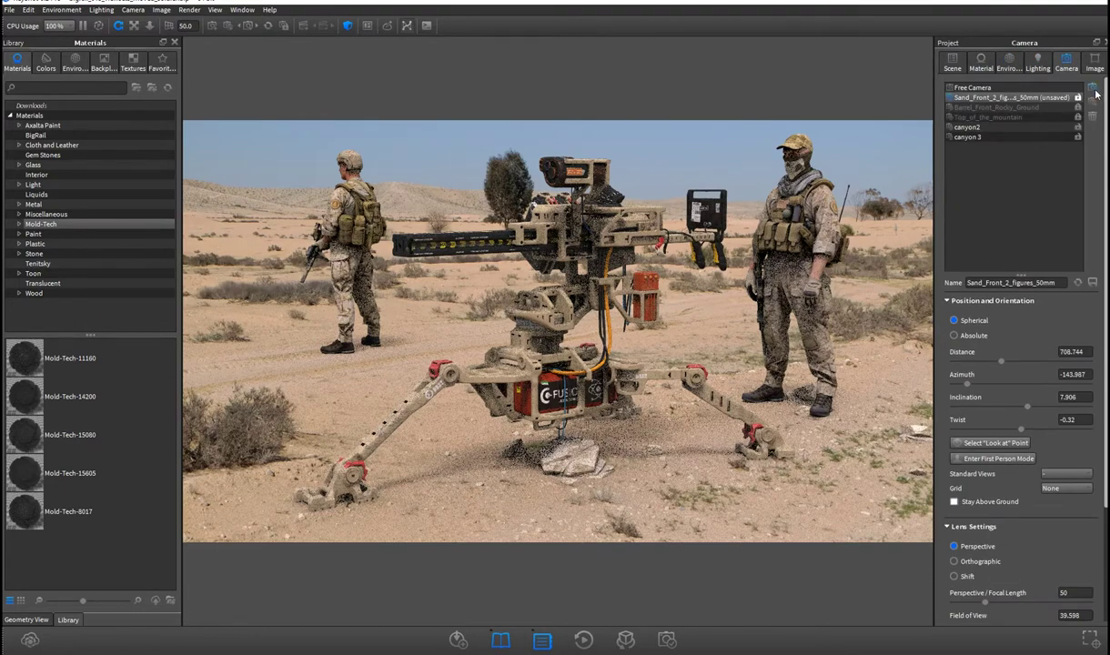
Create Camera 6 from the current view and dismiss the HDRI Editor's save prompt.
left_click(1092, 87)
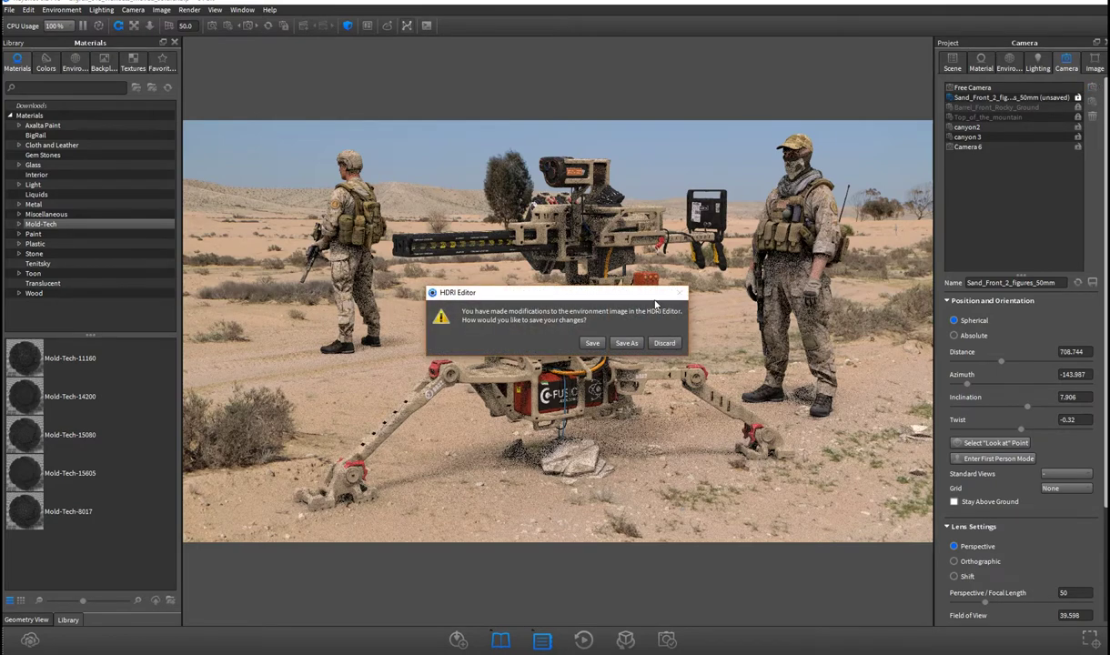
left_click(627, 343)
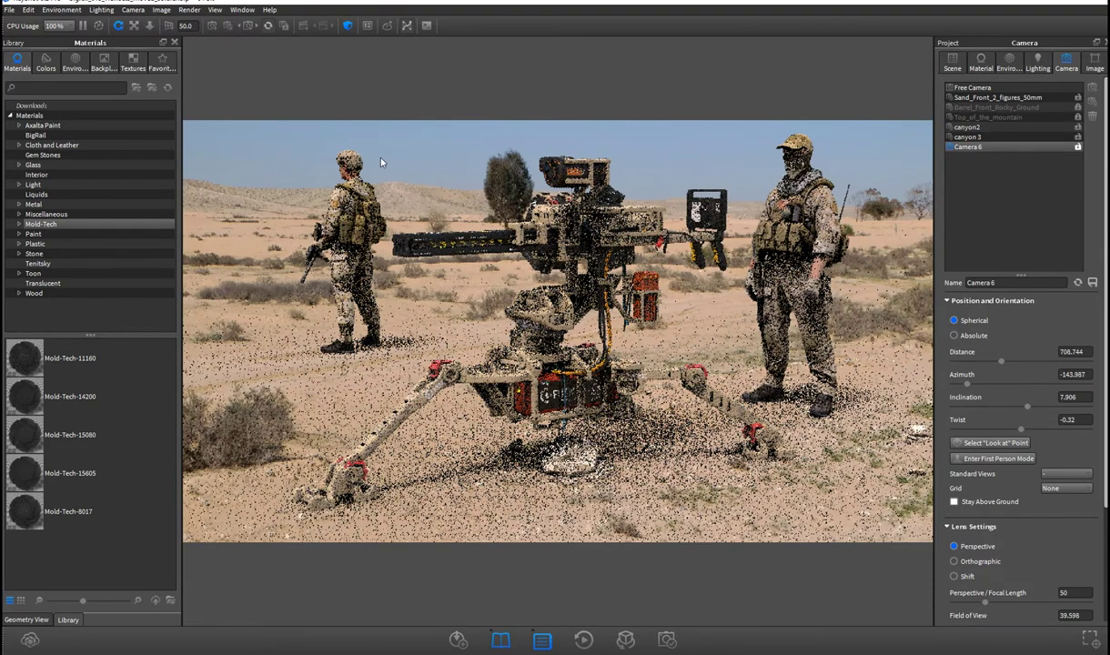
left_click(9, 10)
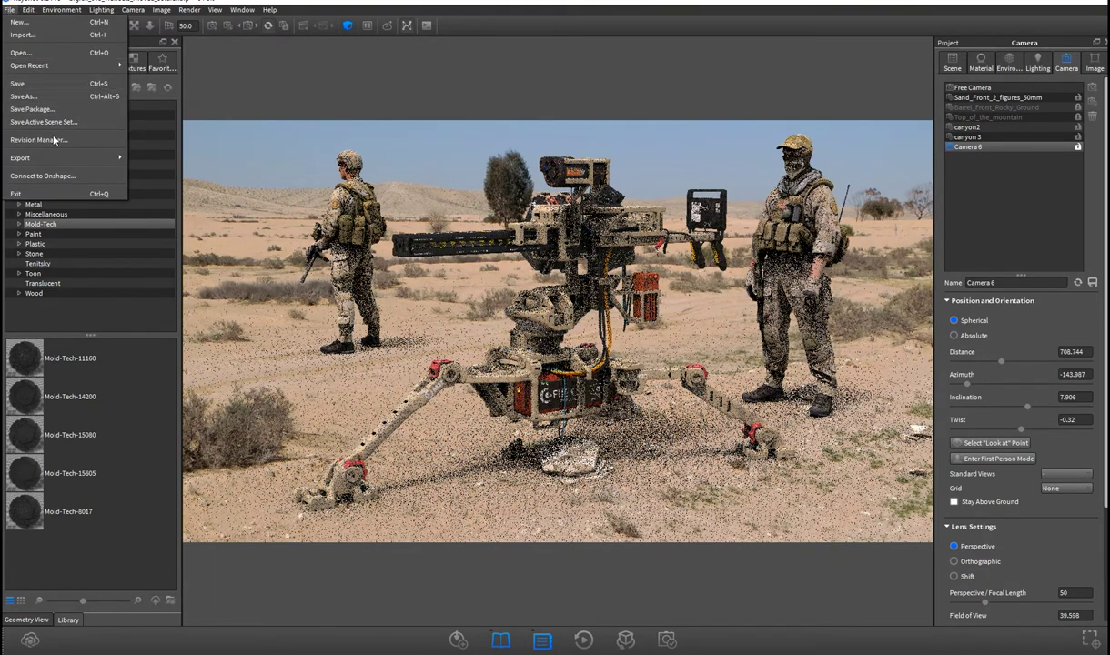
Open the Render dialog for 3840 × 2160 PNG output and try adding cameras and scene sets to the Queue.
key("Escape")
left_click(101, 10)
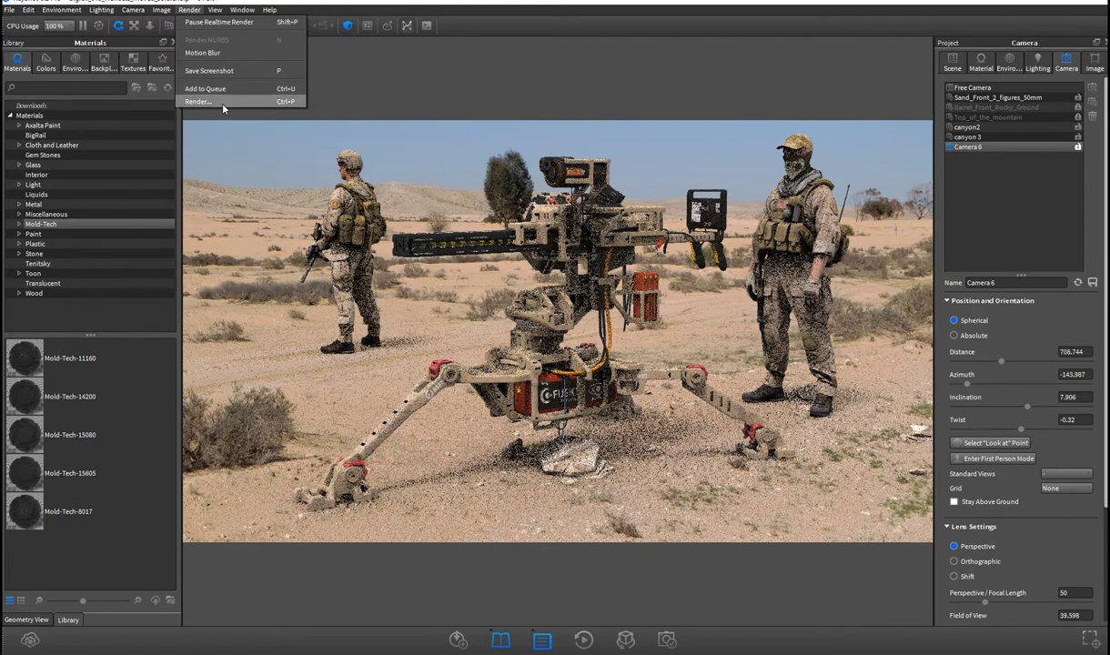
left_click(215, 100)
left_click_drag(533, 191, 333, 133)
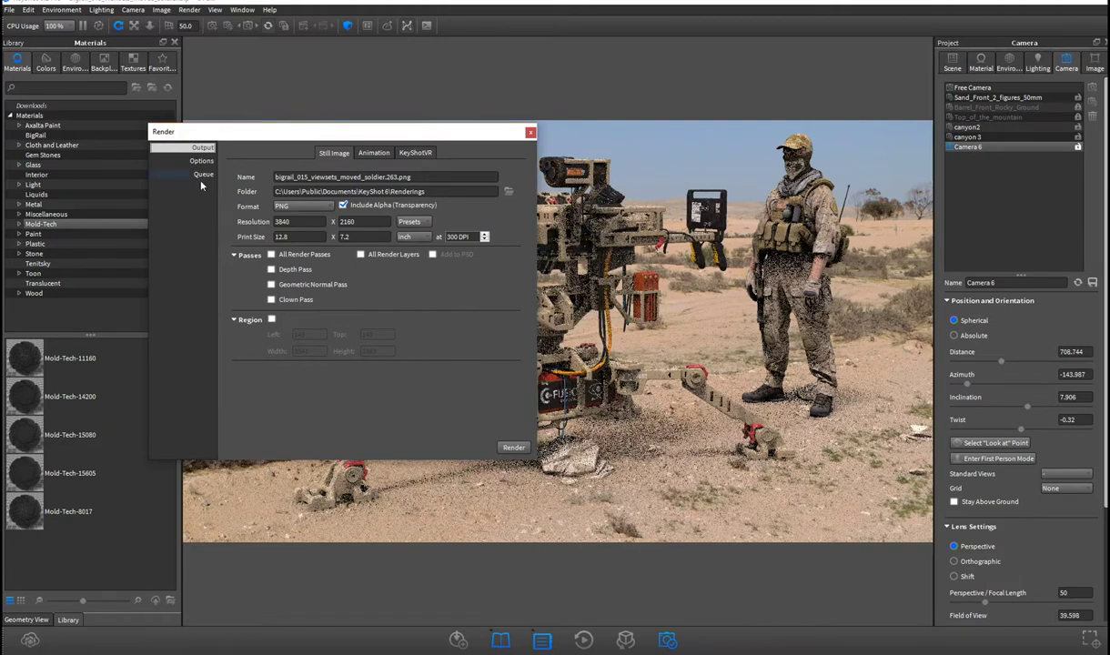
left_click(203, 174)
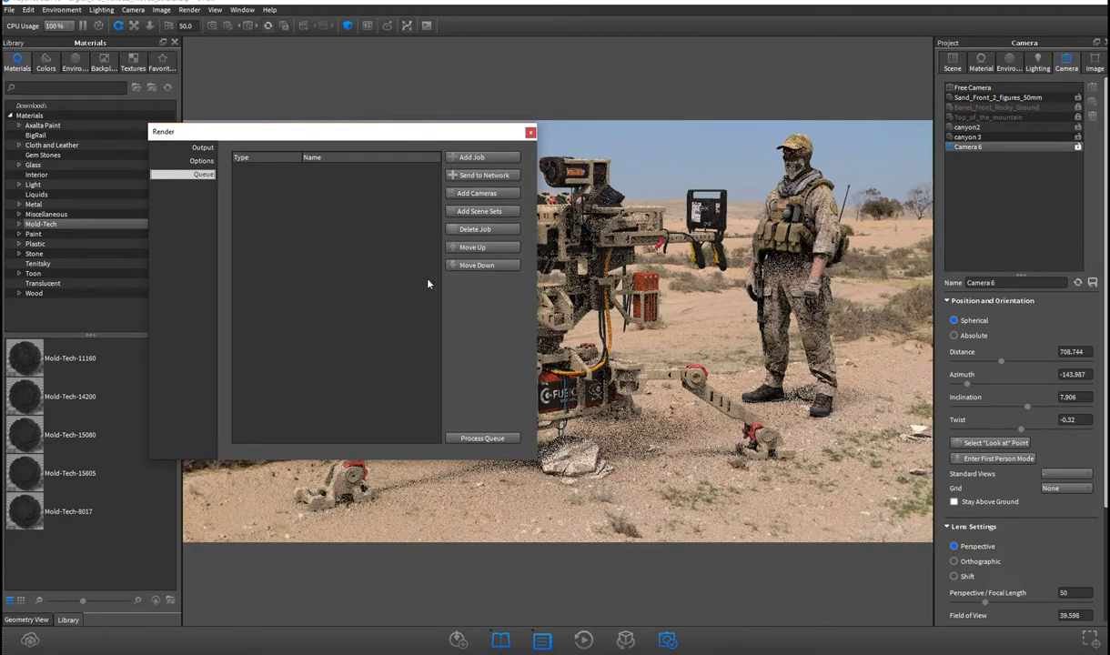
left_click(473, 193)
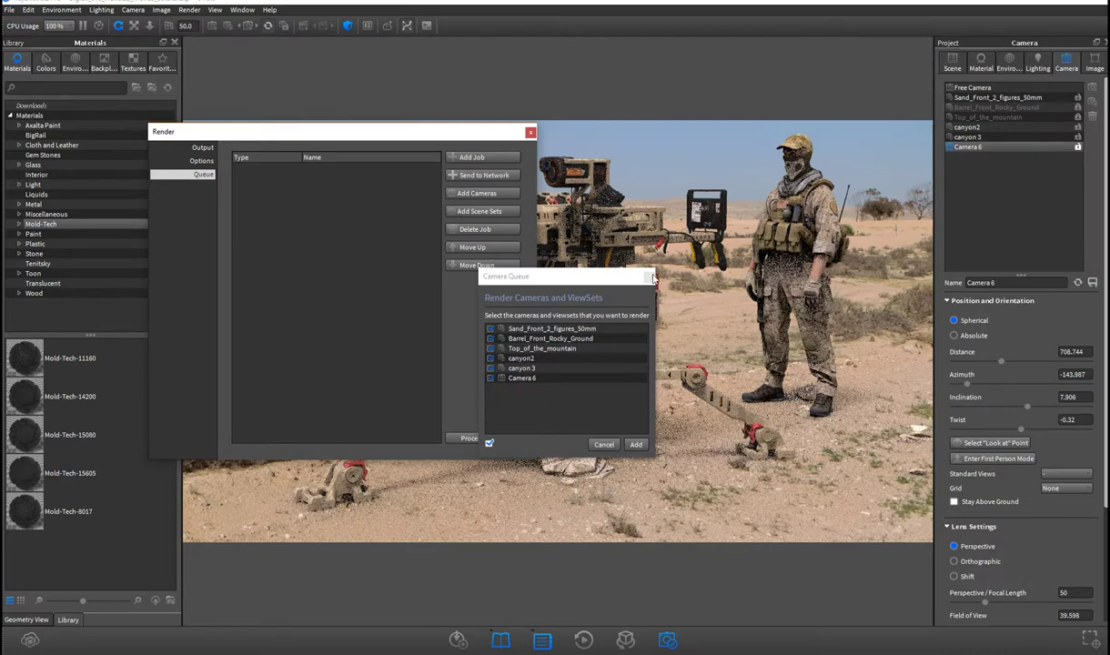
key("Escape")
left_click(487, 211)
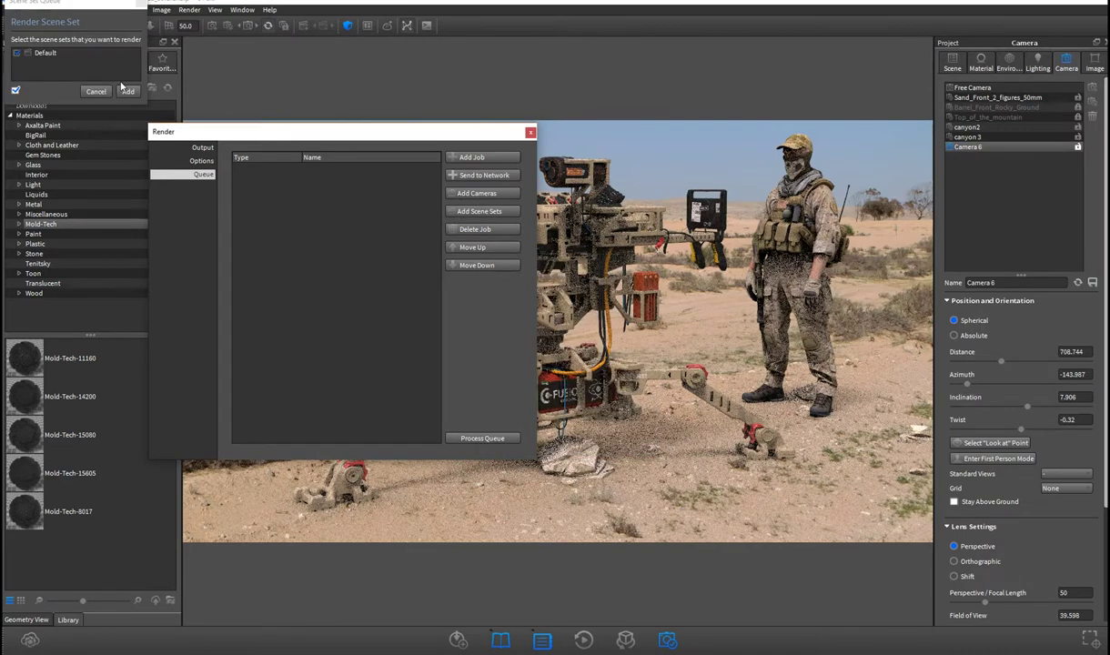
left_click(294, 145)
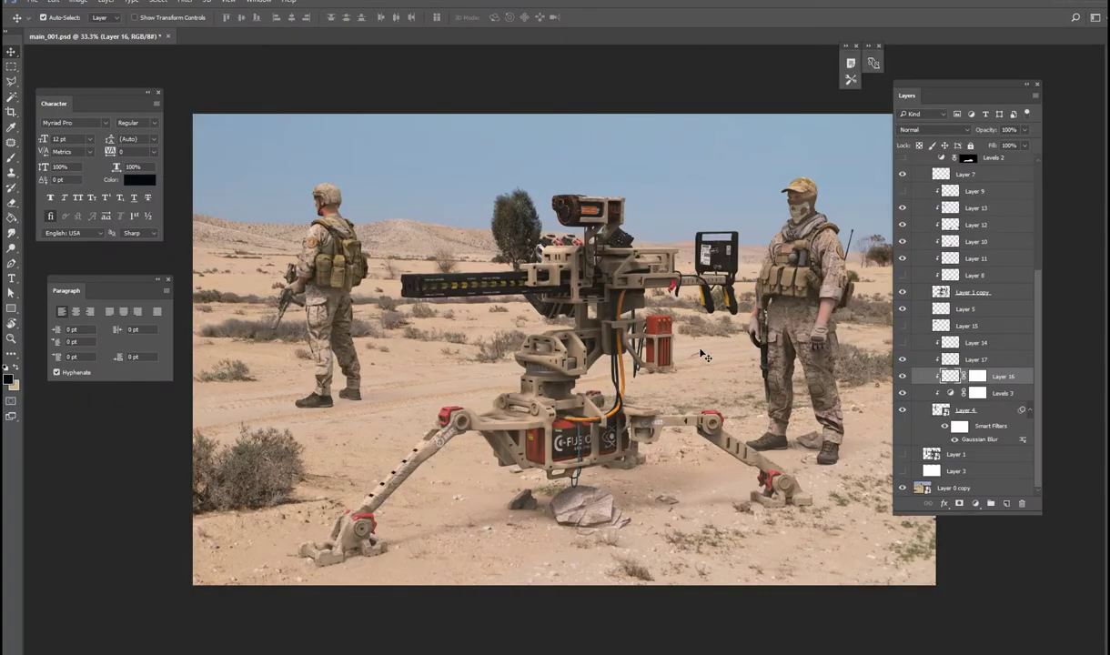
Select Layer 0 copy and toggle its visibility off, then back on to show the desert photo.
key("alt+comma")
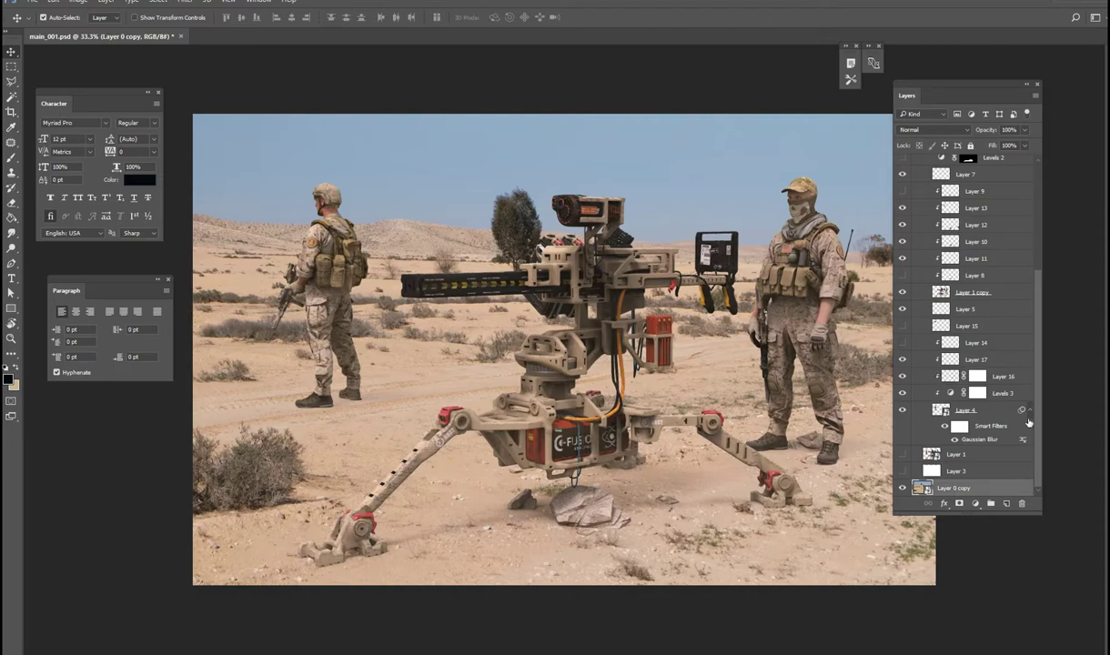
left_click(903, 488)
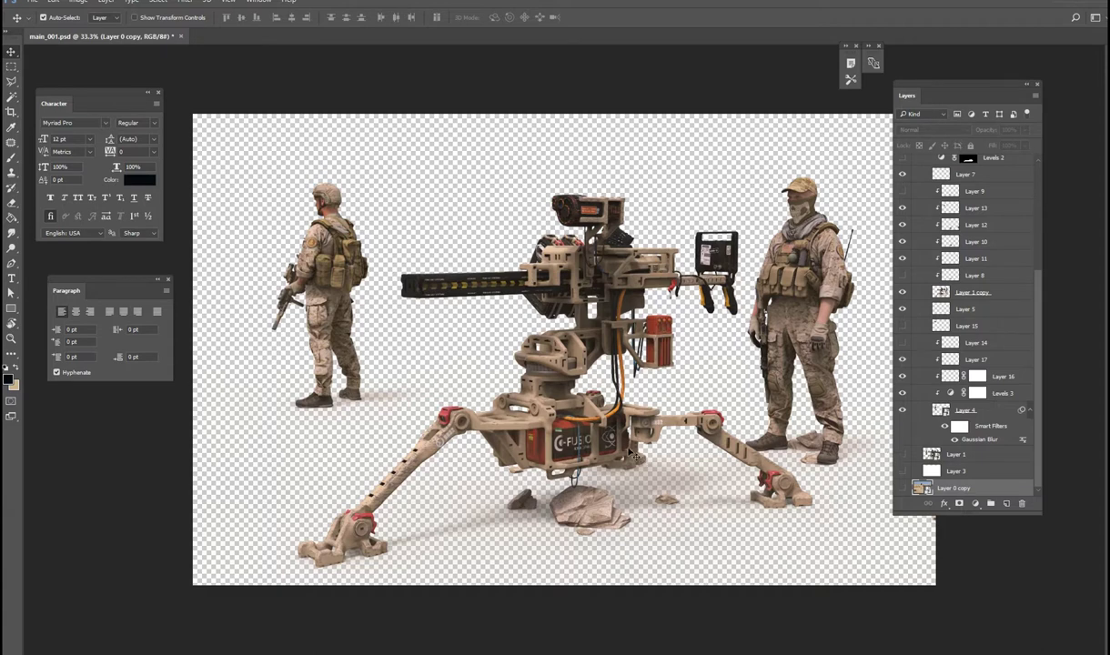
scroll(939, 425, "up", 5)
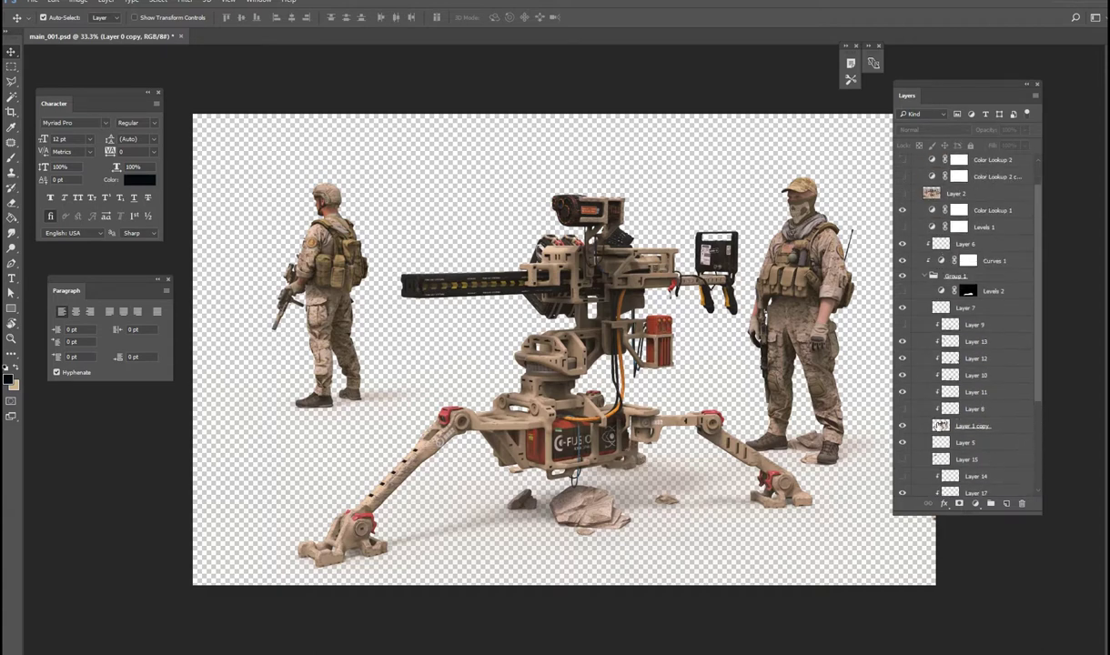
scroll(946, 423, "down", 2)
scroll(943, 386, "up", 2)
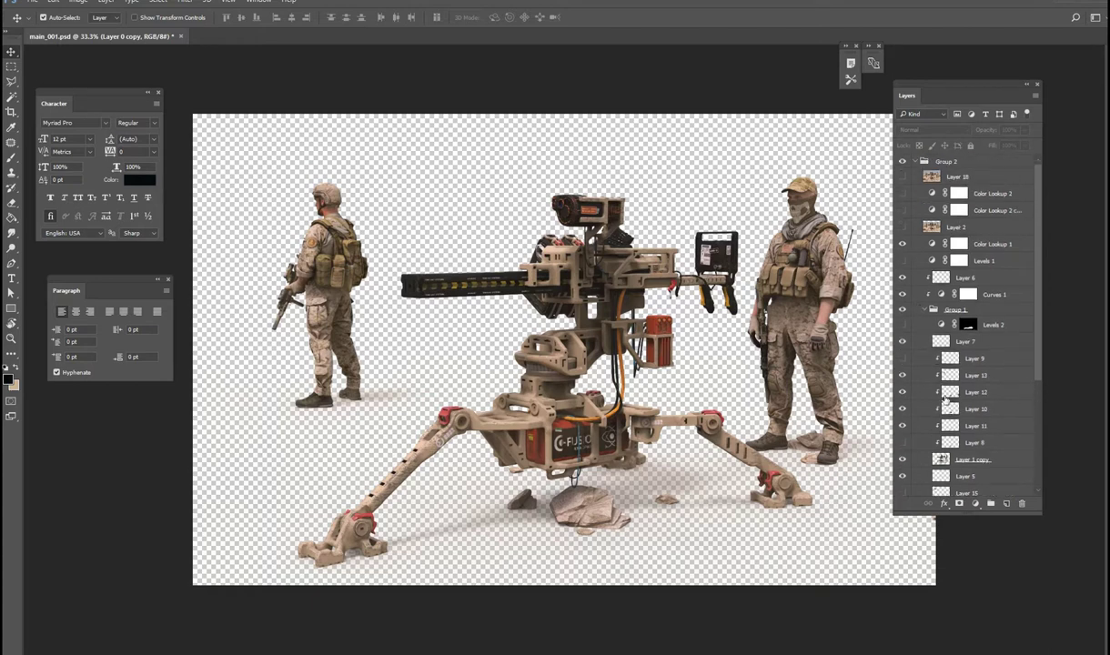
scroll(946, 386, "down", 5)
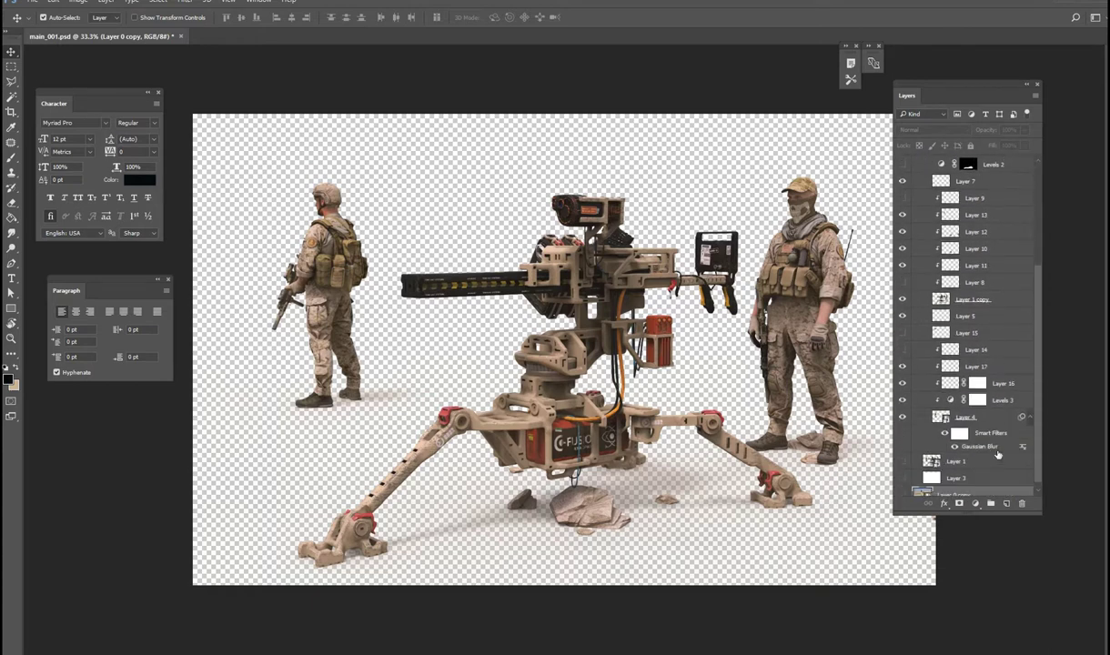
scroll(991, 455, "up", 2)
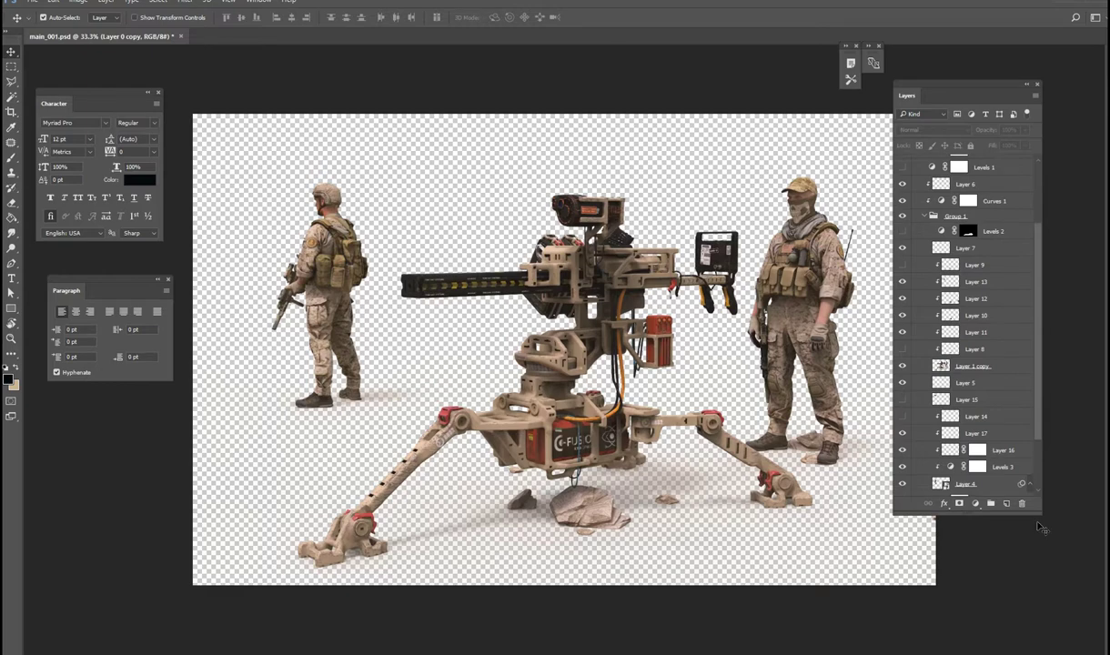
left_click_drag(1041, 515, 1069, 604)
scroll(1025, 515, "up", 3)
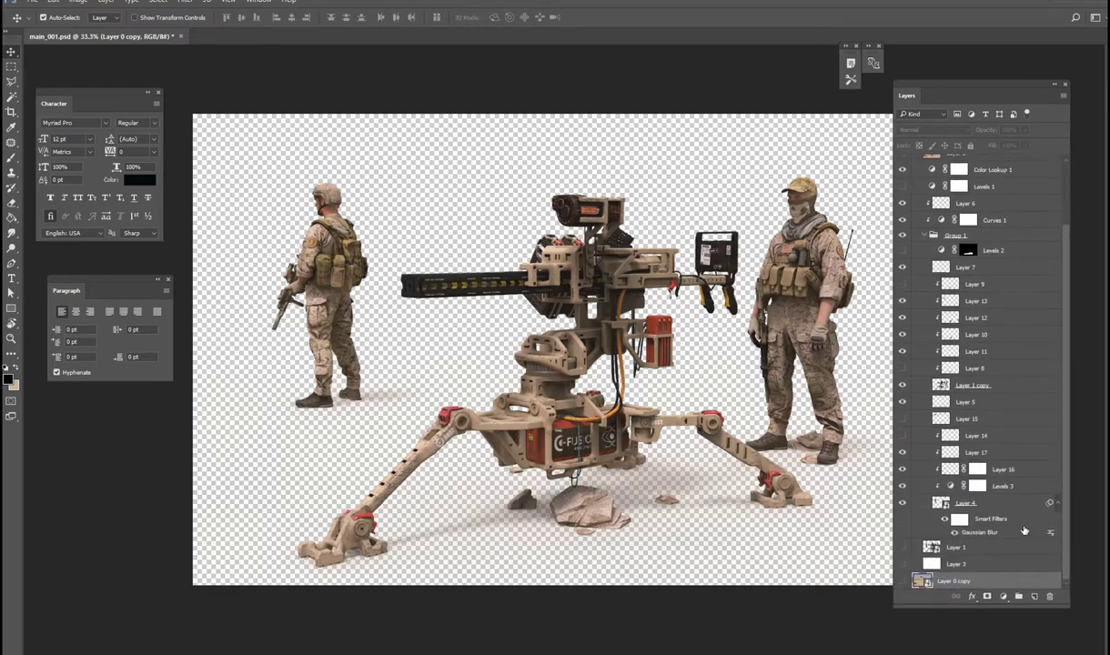
scroll(1025, 515, "up", 1)
scroll(1001, 491, "down", 3)
left_click(902, 581)
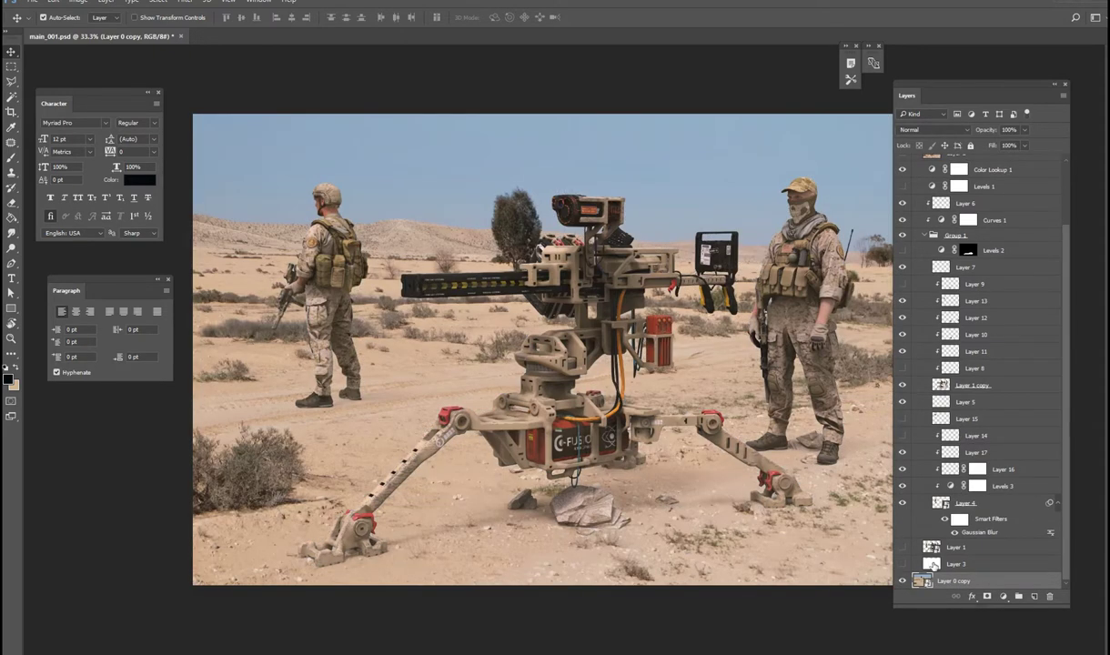
Select Layer 1 and open its smart object contents, the transparent robot-and-soldiers render, as Layer 1.psb.
left_click_drag(949, 84, 963, 54)
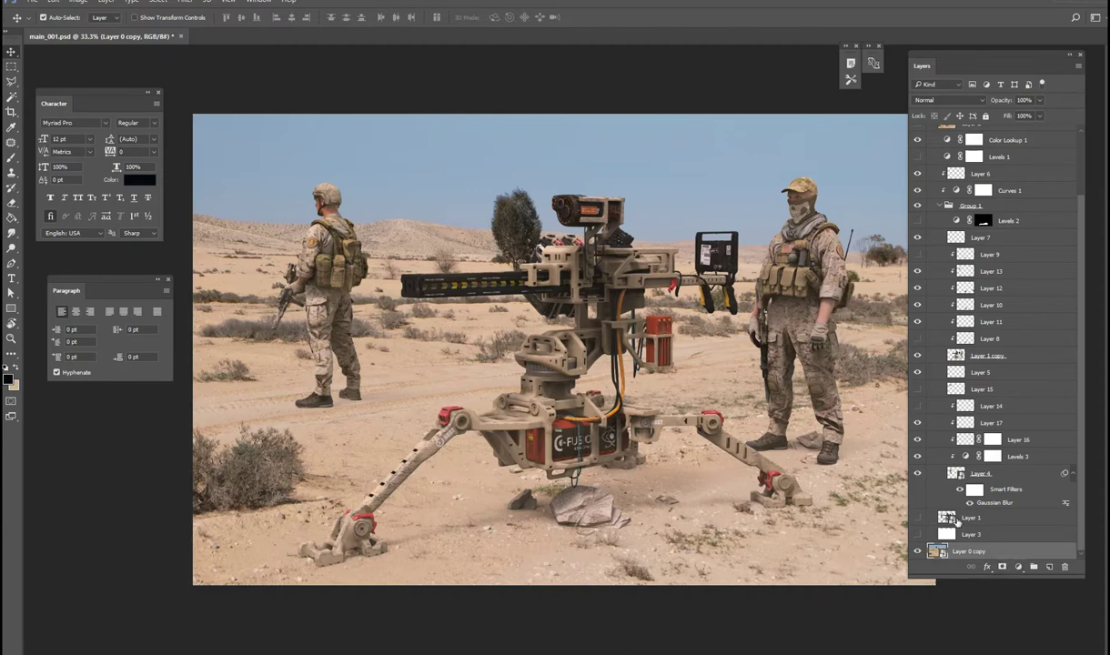
scroll(965, 516, "up", 3)
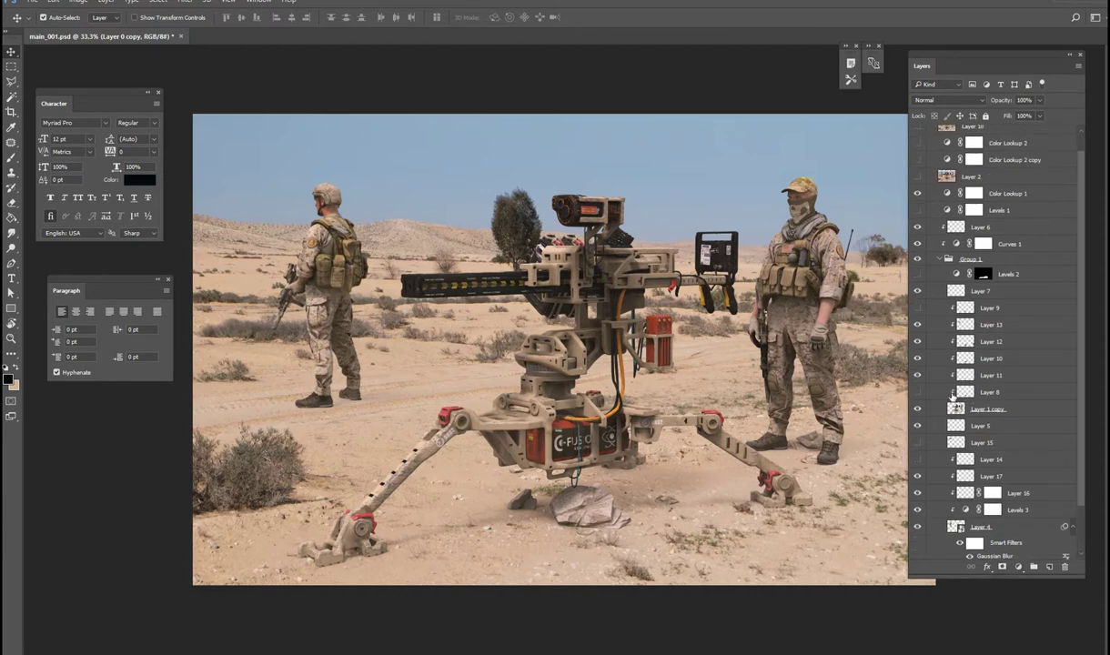
scroll(946, 314, "down", 3)
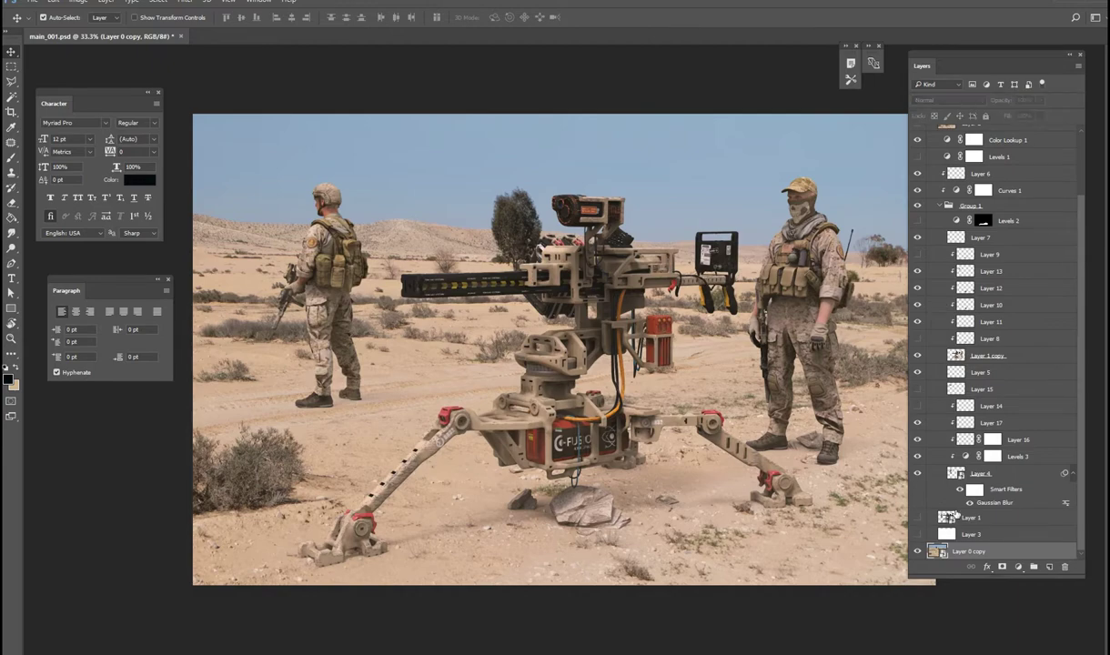
left_click(969, 516)
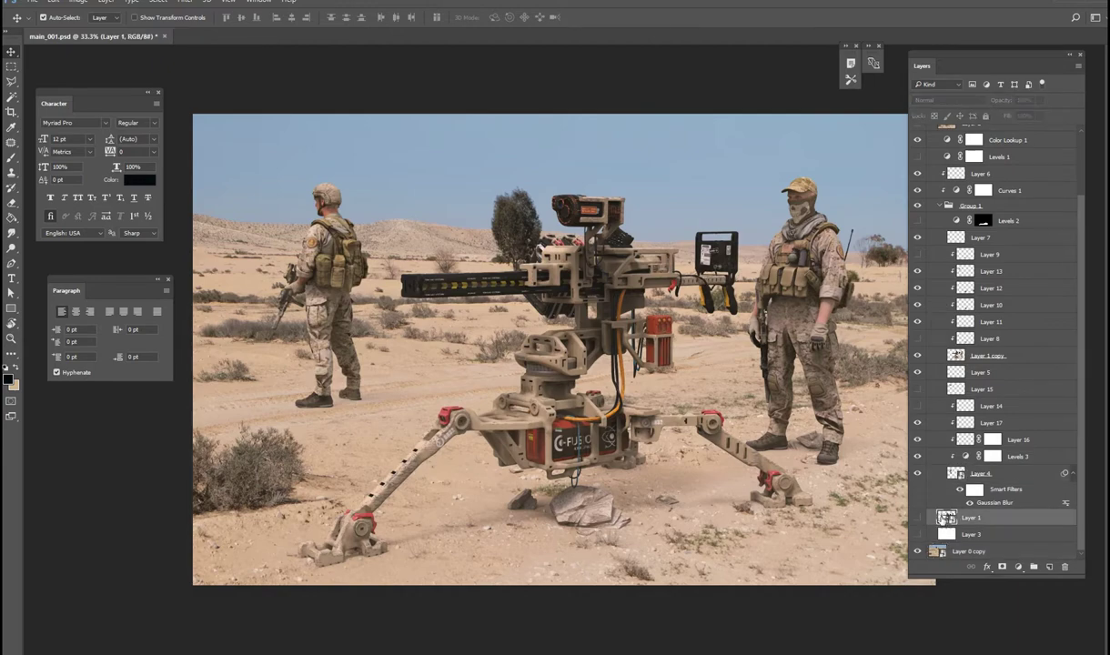
double_click(946, 517)
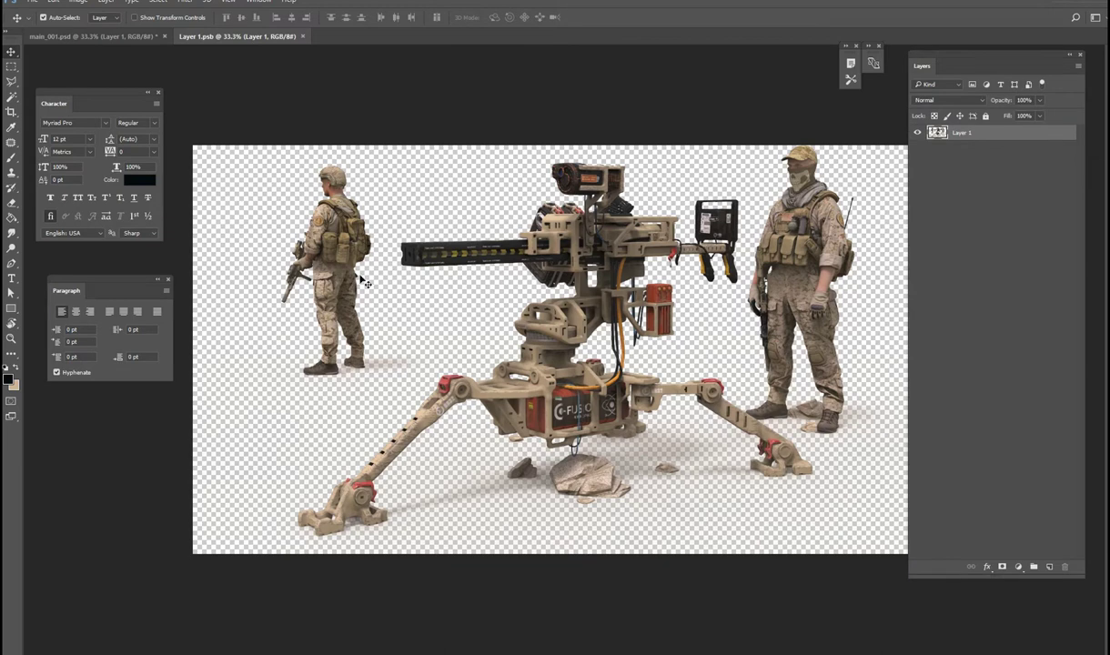
Back in main_001.psd, toggle Color Lookup 1 off and on to compare, leaving it on.
left_click(128, 38)
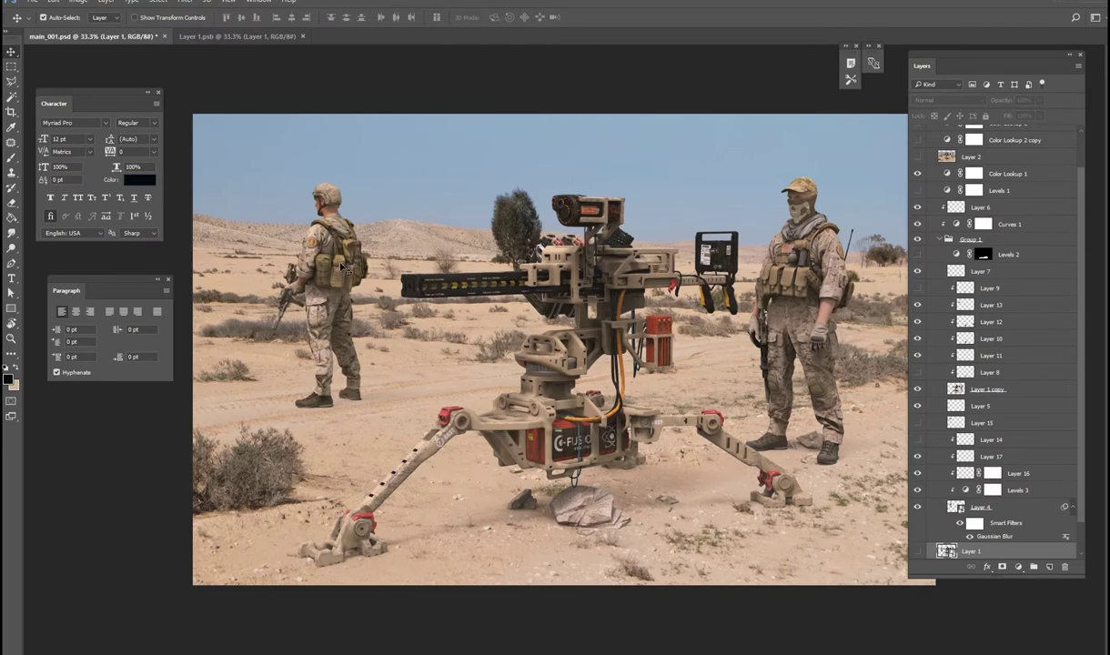
scroll(1021, 322, "up", 2)
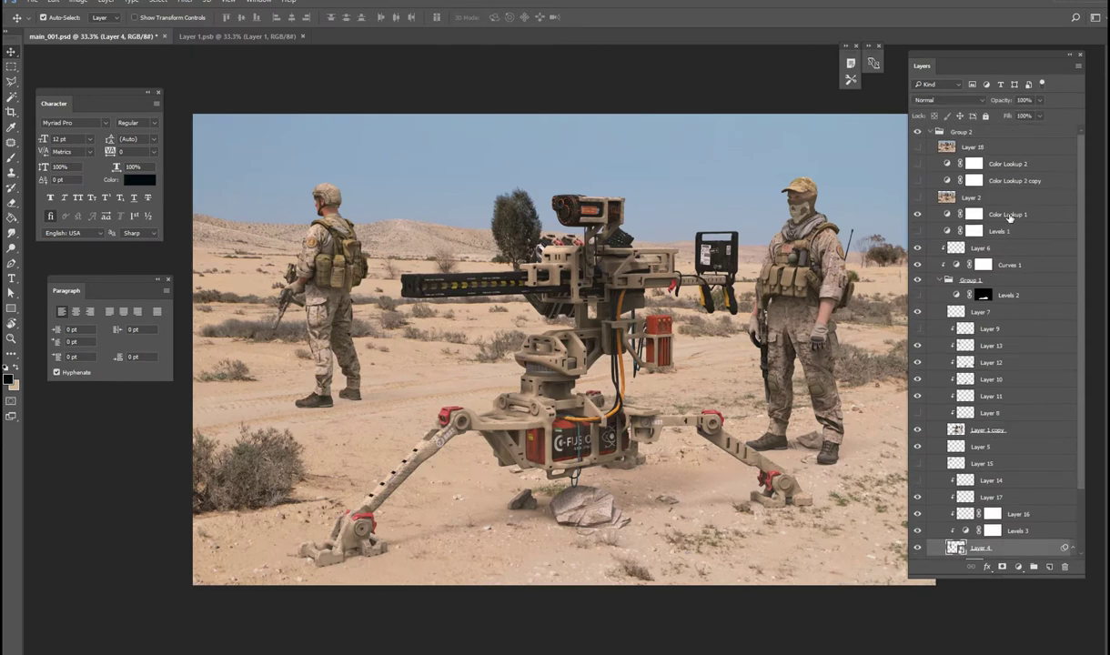
left_click(937, 214)
left_click(917, 214)
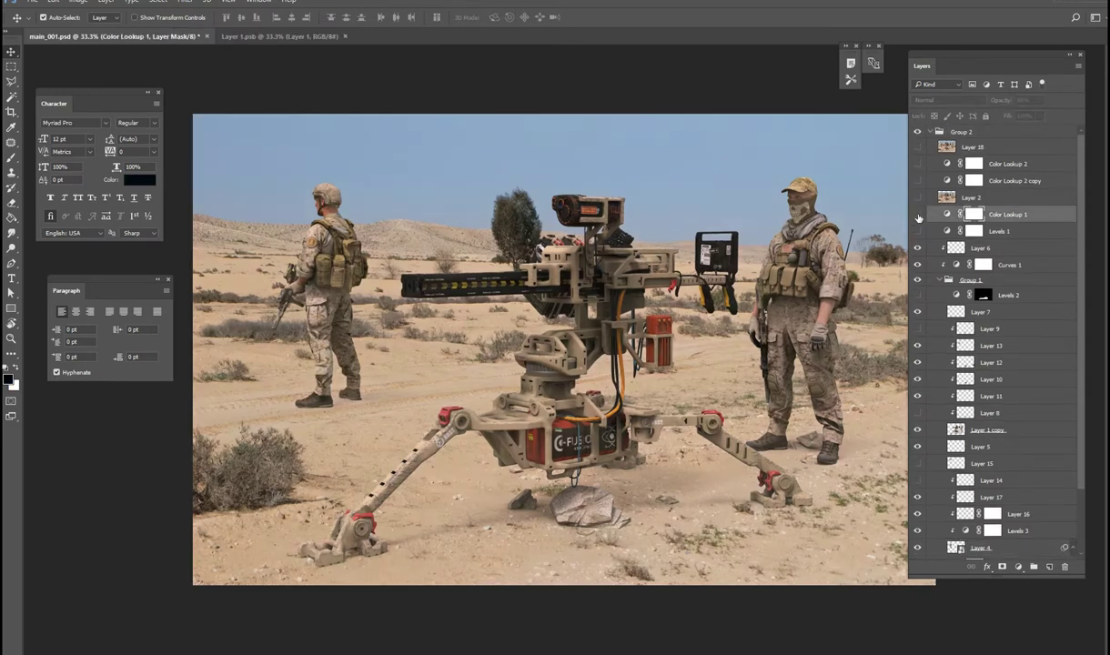
left_click(919, 216)
left_click(918, 215)
left_click(918, 216)
Add a new Color Lookup 3 adjustment layer and target the adjustment rather than its mask.
left_click(1018, 567)
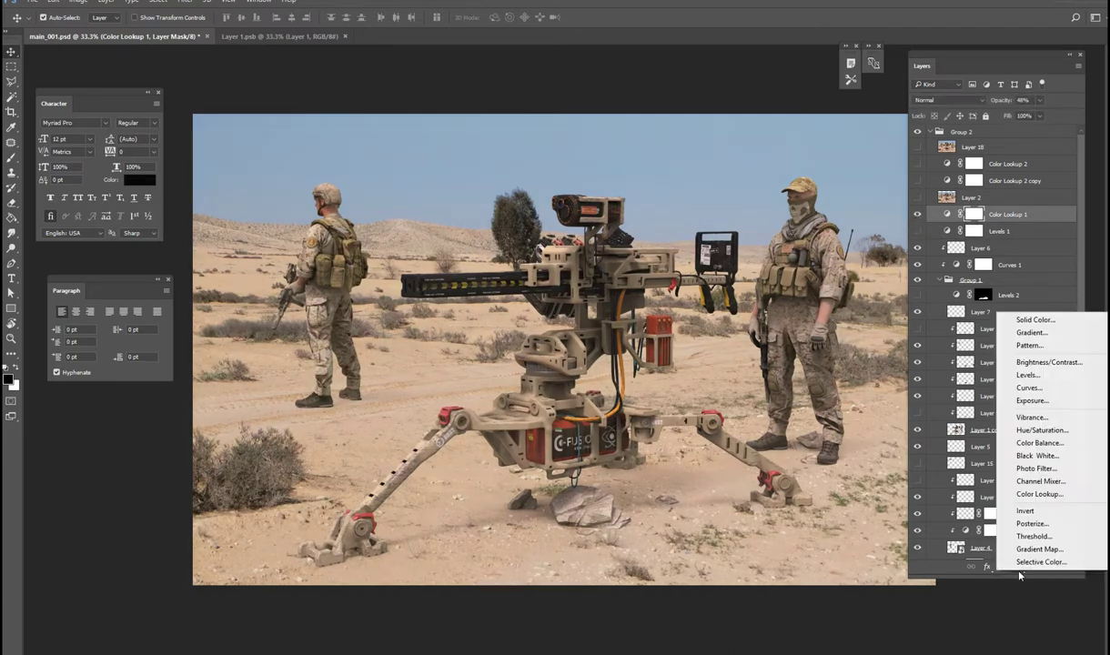
left_click(1042, 494)
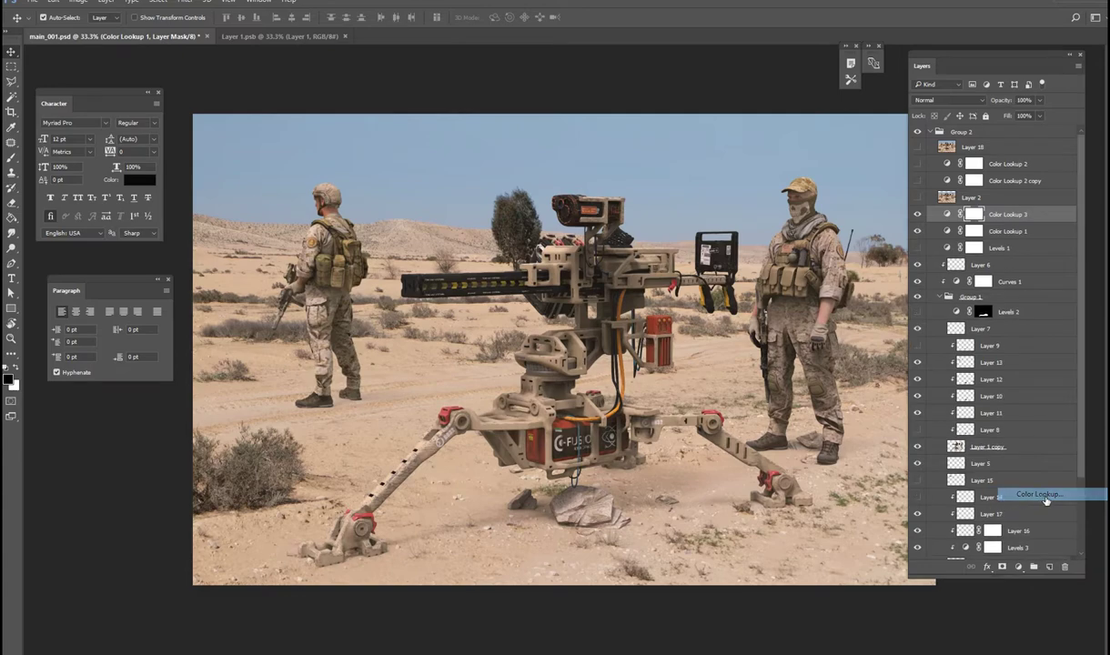
right_click(942, 208)
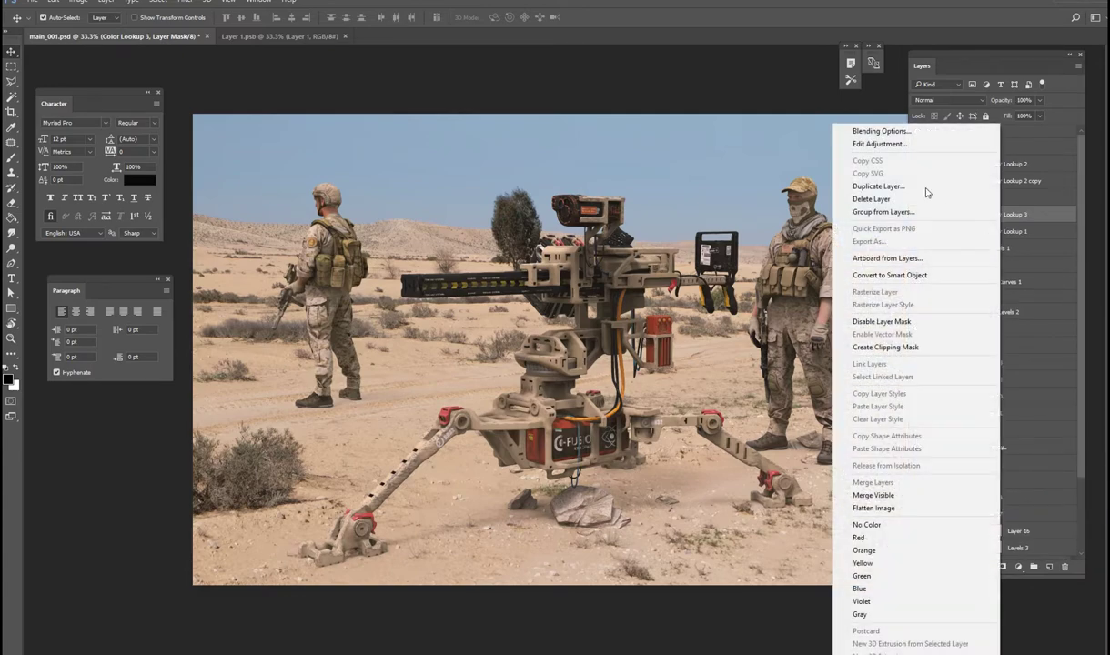
key("Escape")
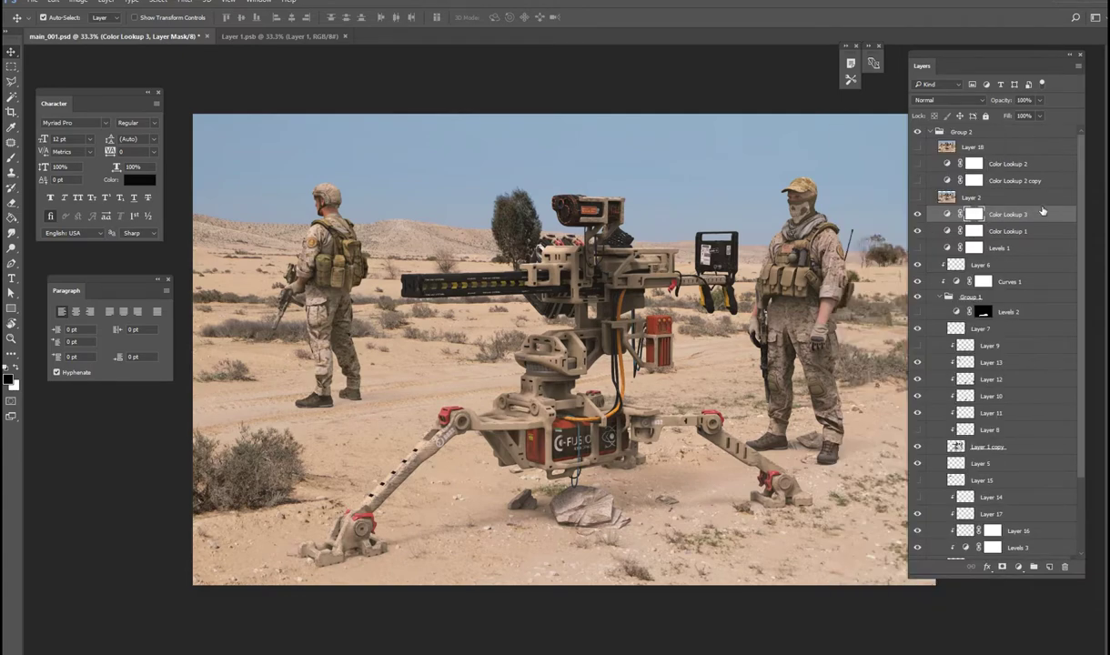
left_click(946, 213)
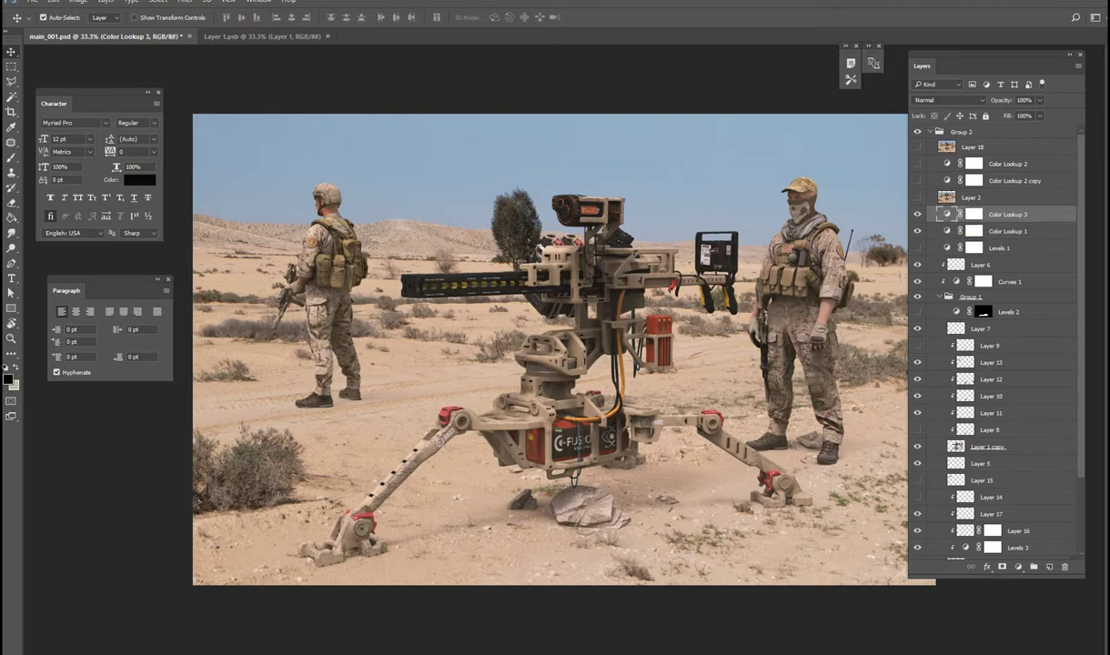
Try the Moonlight.3DL, HorrorBlue.3DL and Candlelight.CUBE looks on Color Lookup 3, then close its settings.
double_click(946, 215)
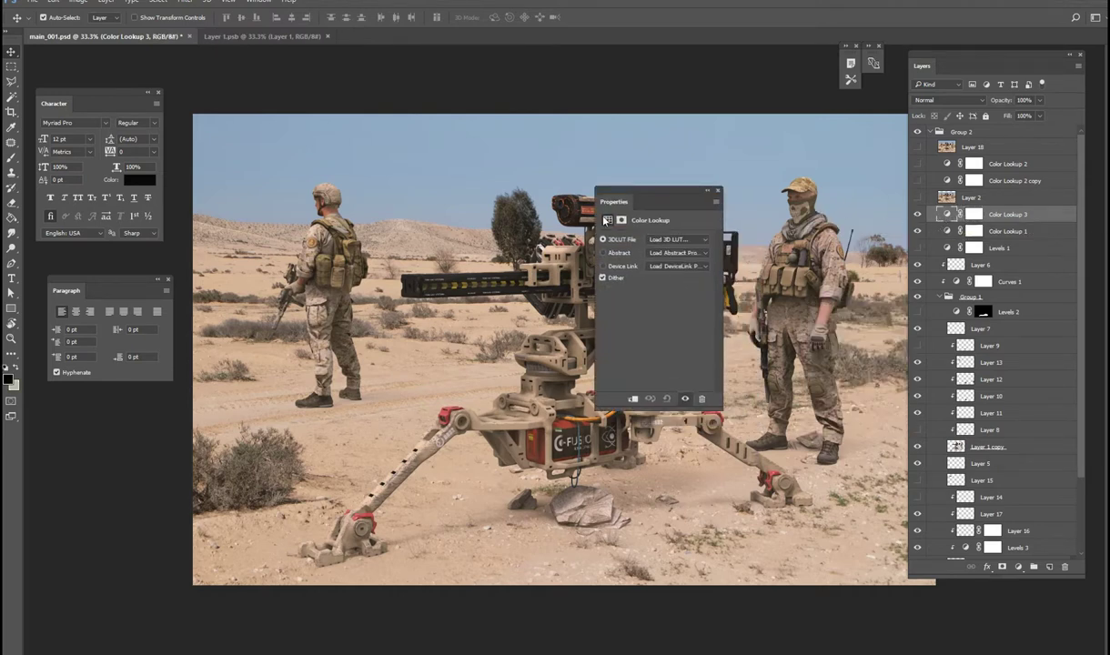
left_click_drag(655, 212, 633, 218)
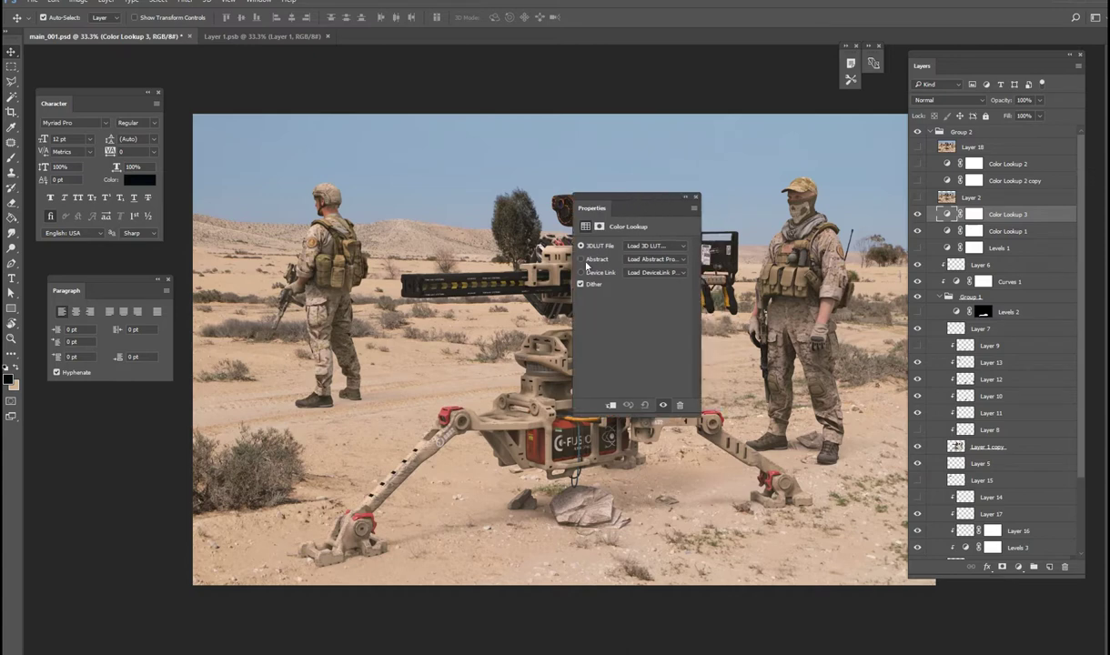
left_click(674, 246)
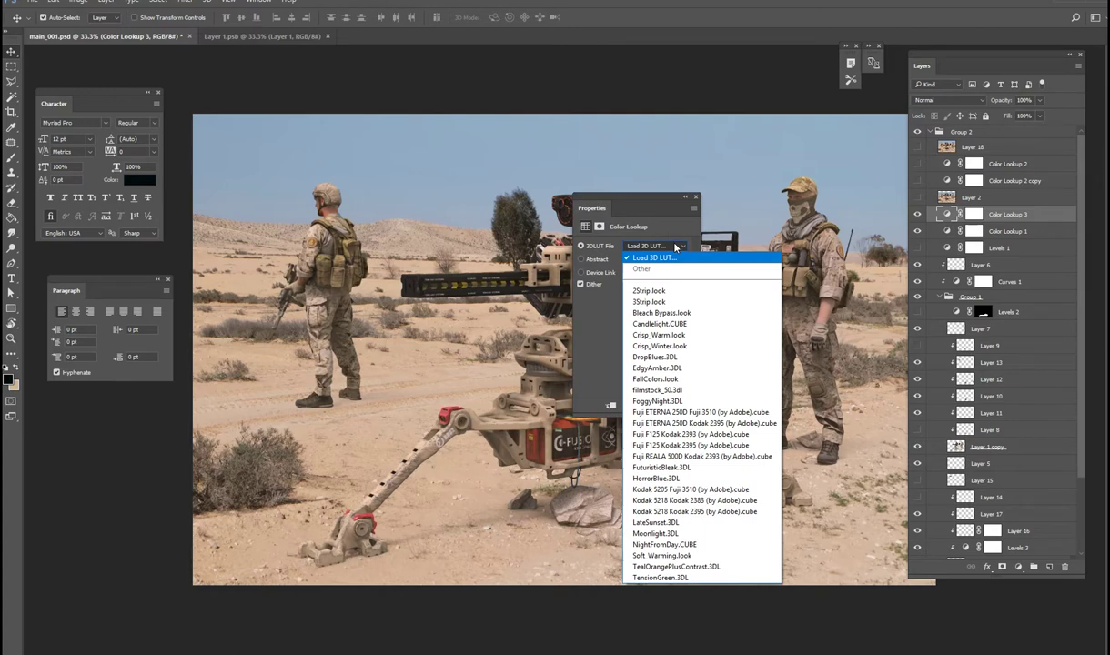
left_click(674, 532)
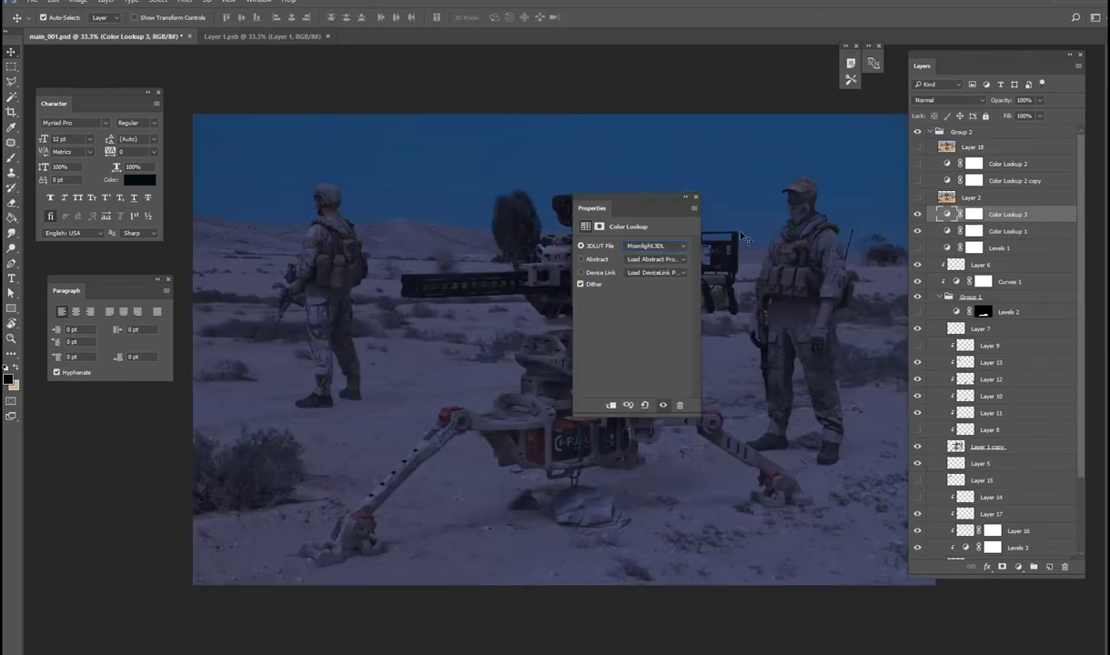
left_click_drag(640, 200, 729, 102)
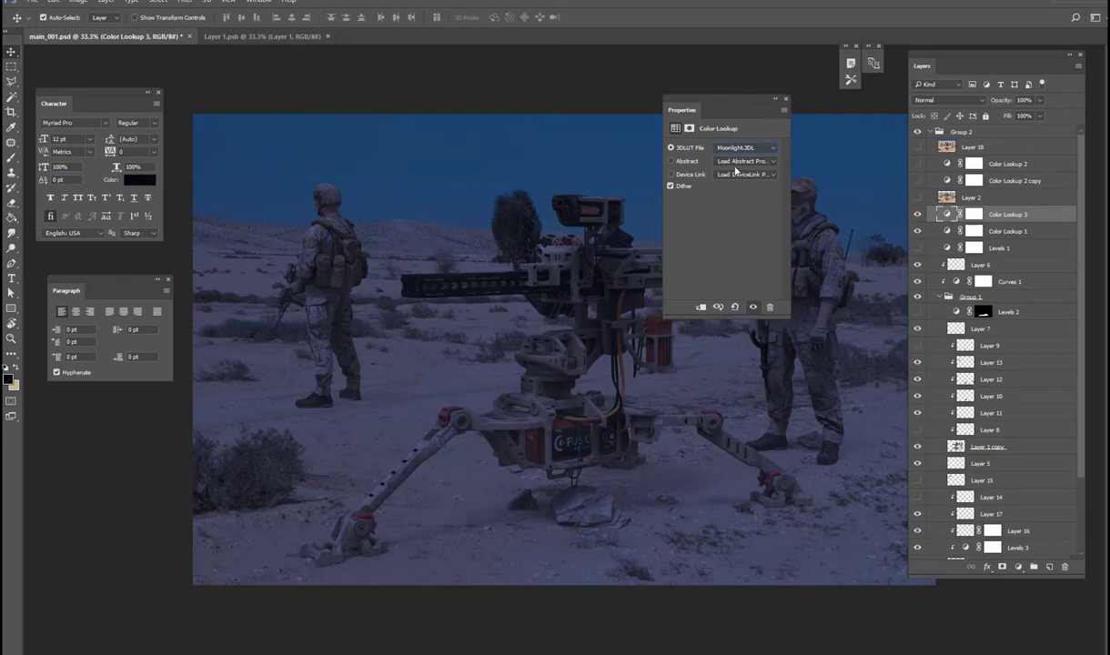
left_click(746, 147)
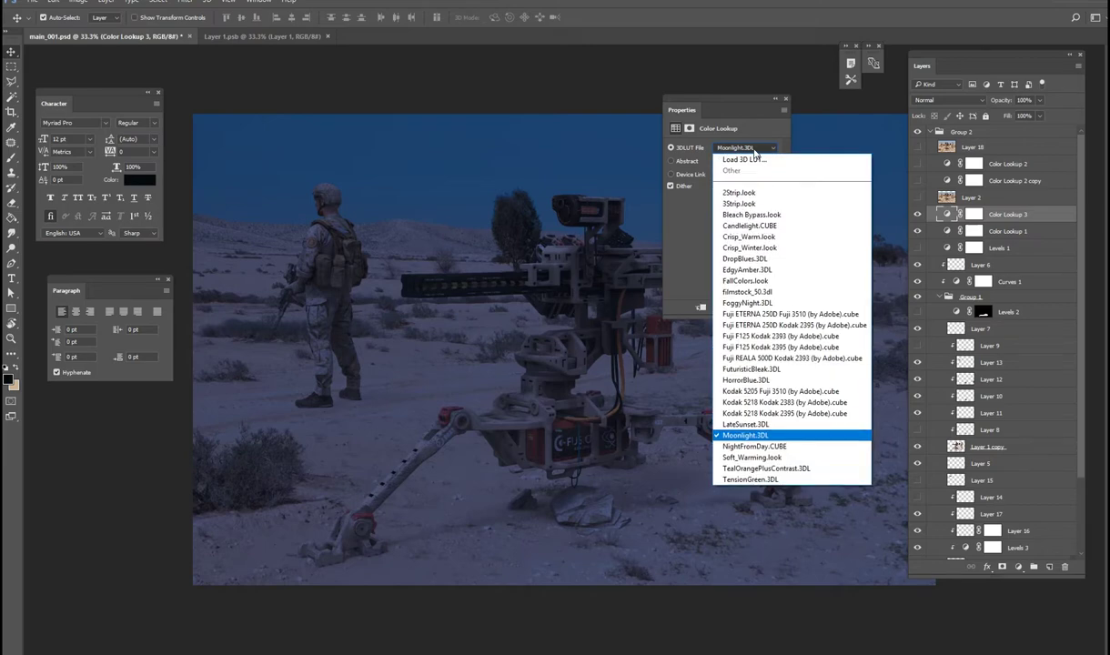
left_click(744, 350)
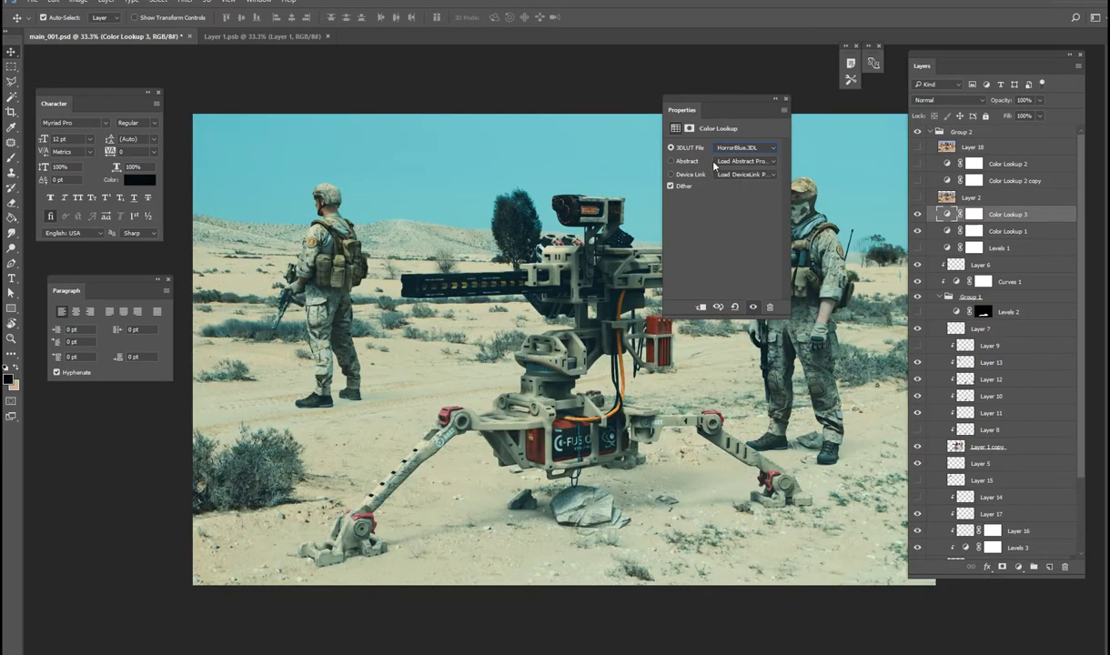
left_click_drag(724, 110, 499, 59)
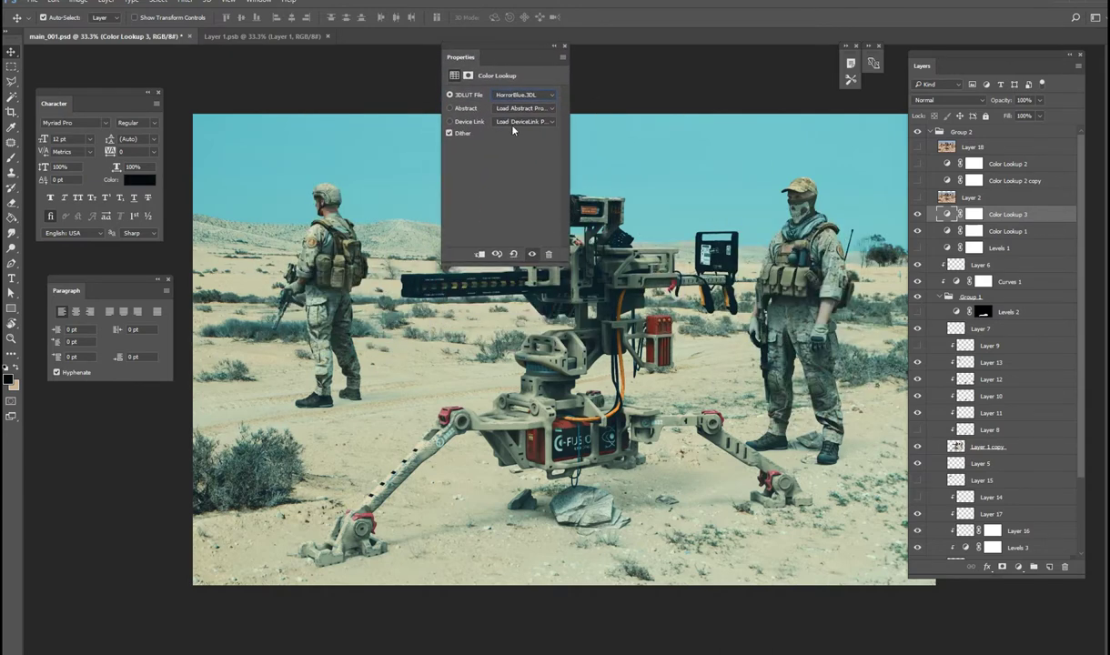
left_click(515, 97)
left_click(513, 167)
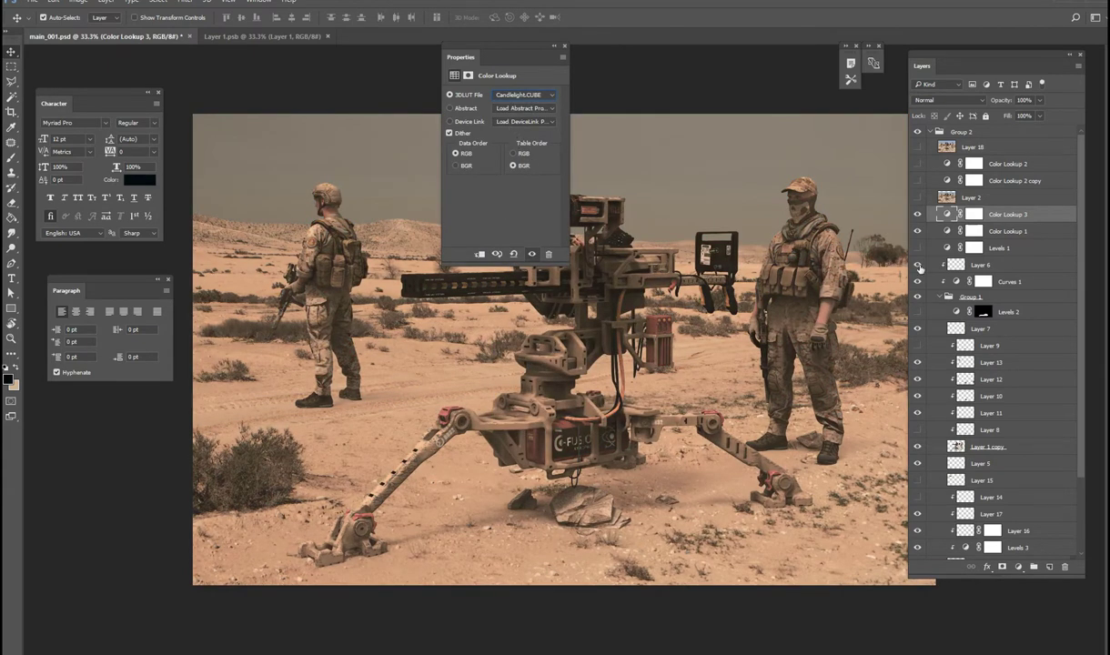
left_click_drag(503, 48, 599, 105)
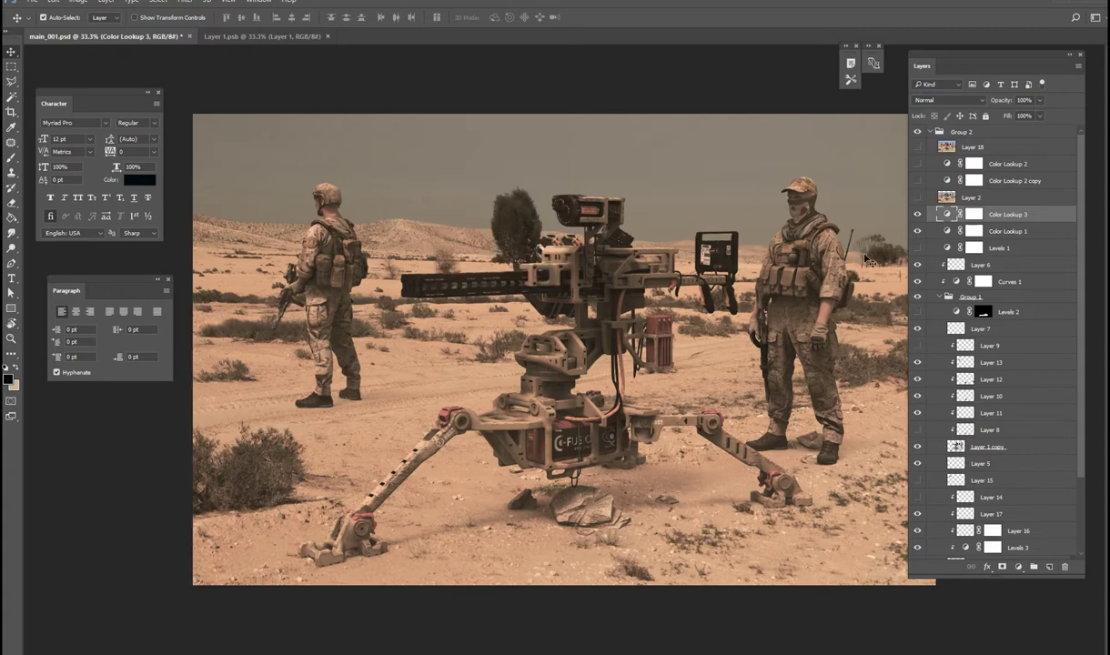
Hide Color Lookup 3, preview Color Lookup 2 copy, and hide Color Lookup 2 for a warmer look.
left_click(917, 216)
left_click(917, 233)
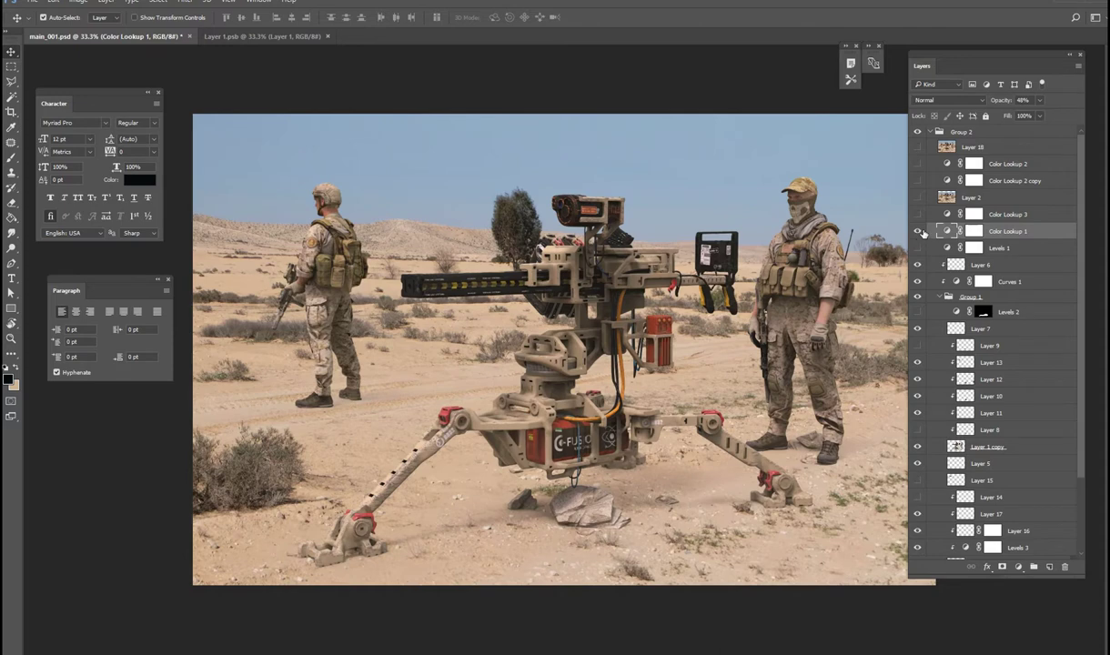
left_click(917, 181)
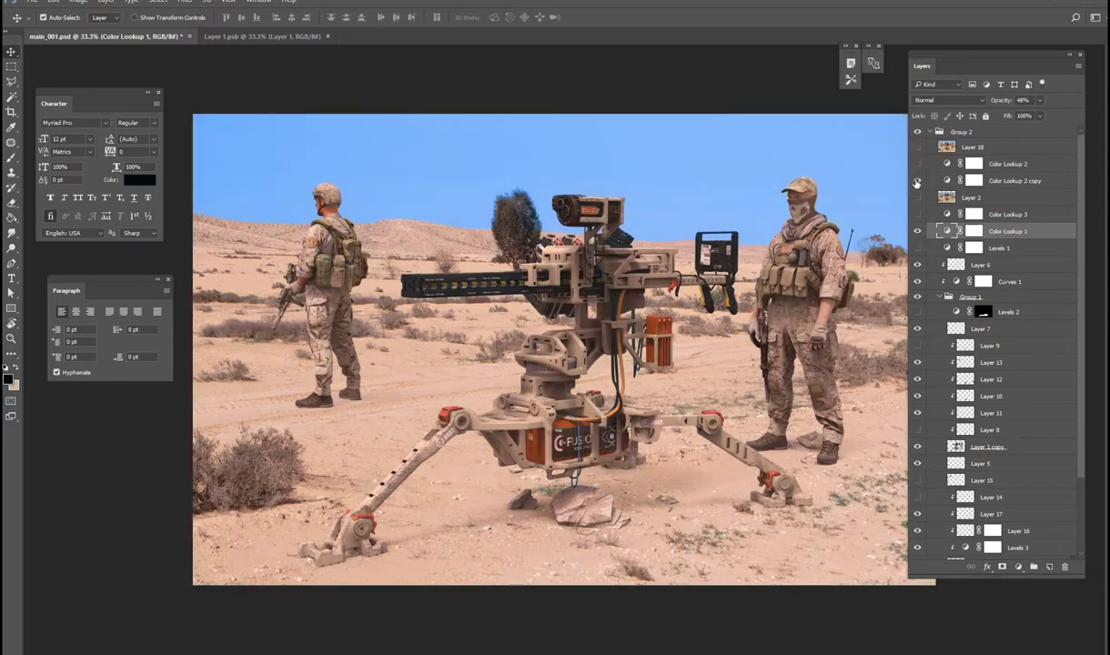
left_click(917, 182)
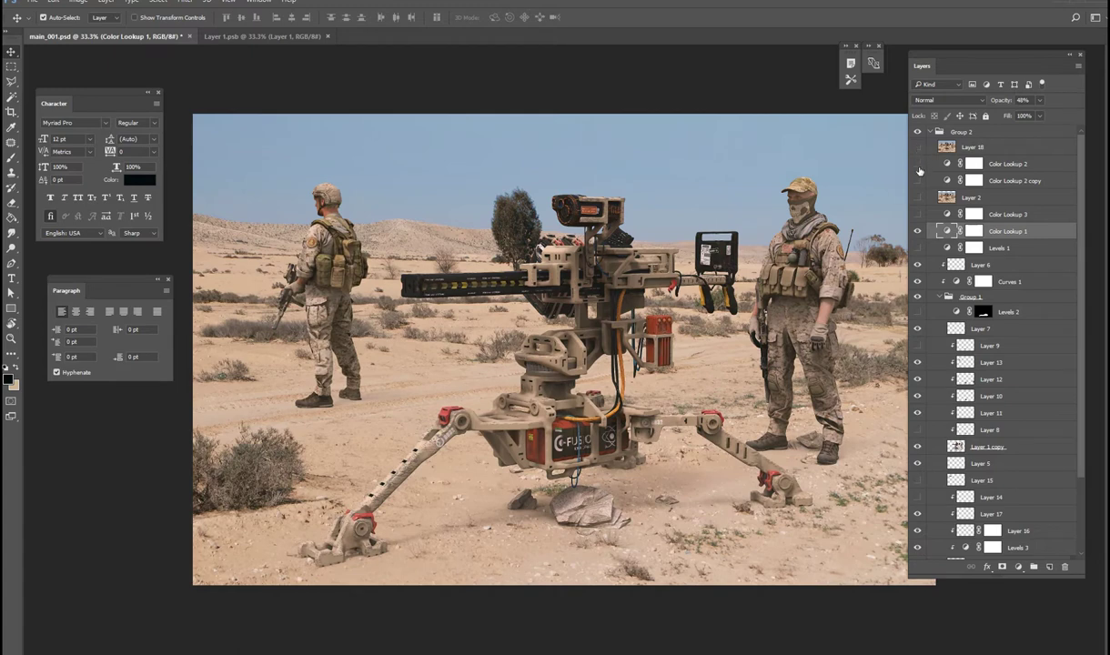
left_click(917, 164)
Stamp all visible layers into a new Layer 19 and set Unsharp Mask to 282% amount, 1.4 px radius.
left_click(990, 151)
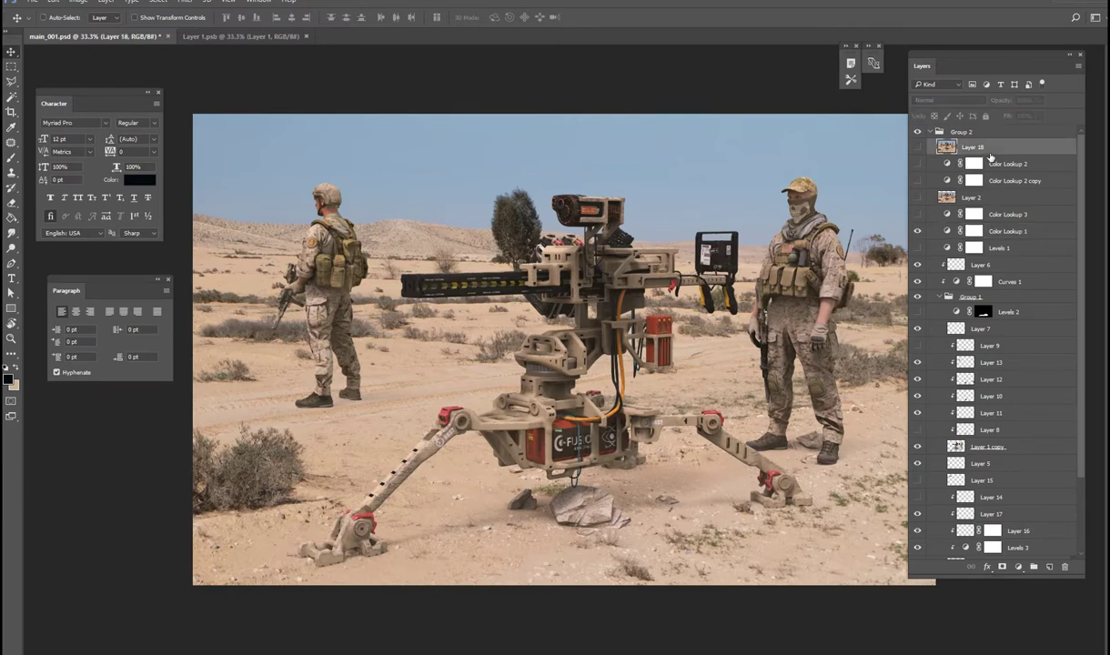
key("ctrl+shift+alt+e")
left_click(184, 3)
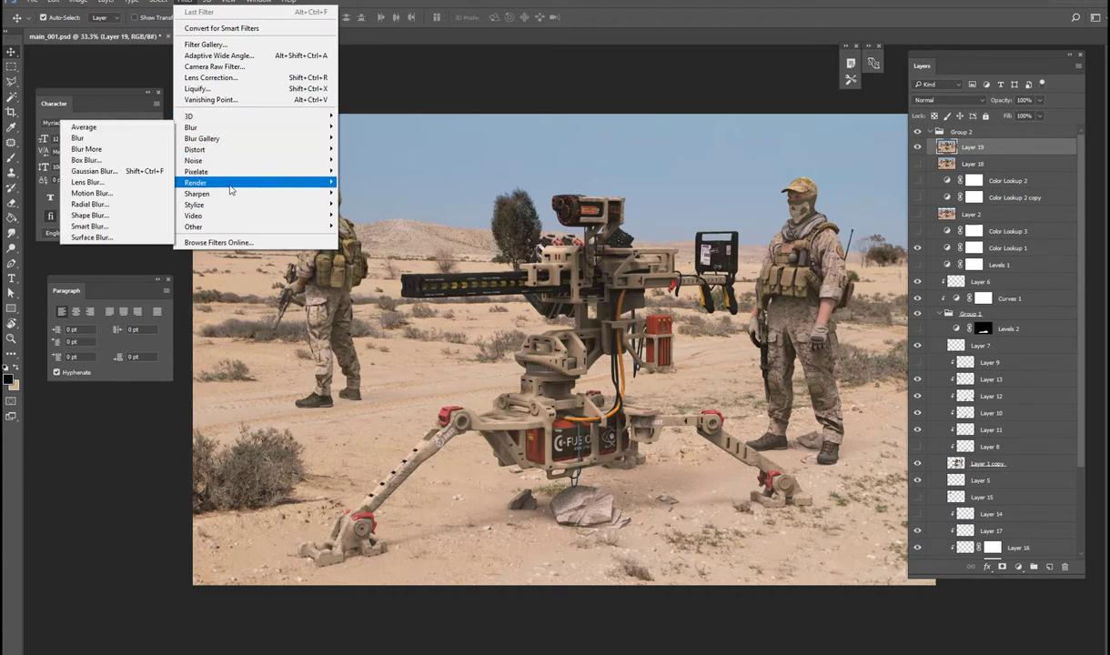
mouse_move(230, 201)
left_click(137, 242)
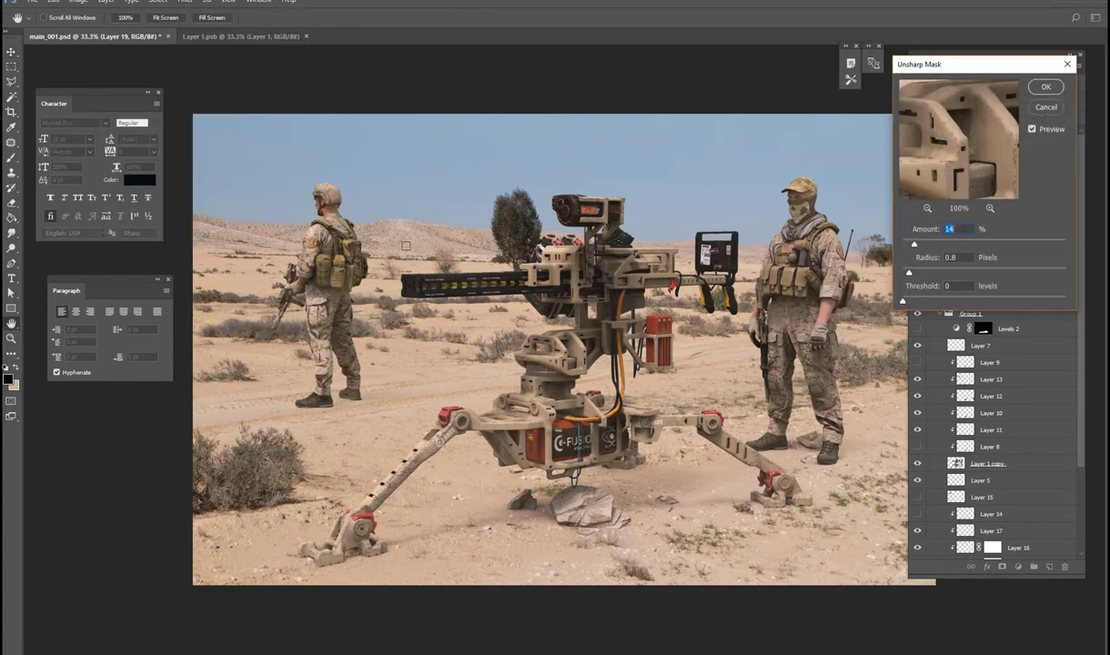
left_click_drag(923, 71, 739, 98)
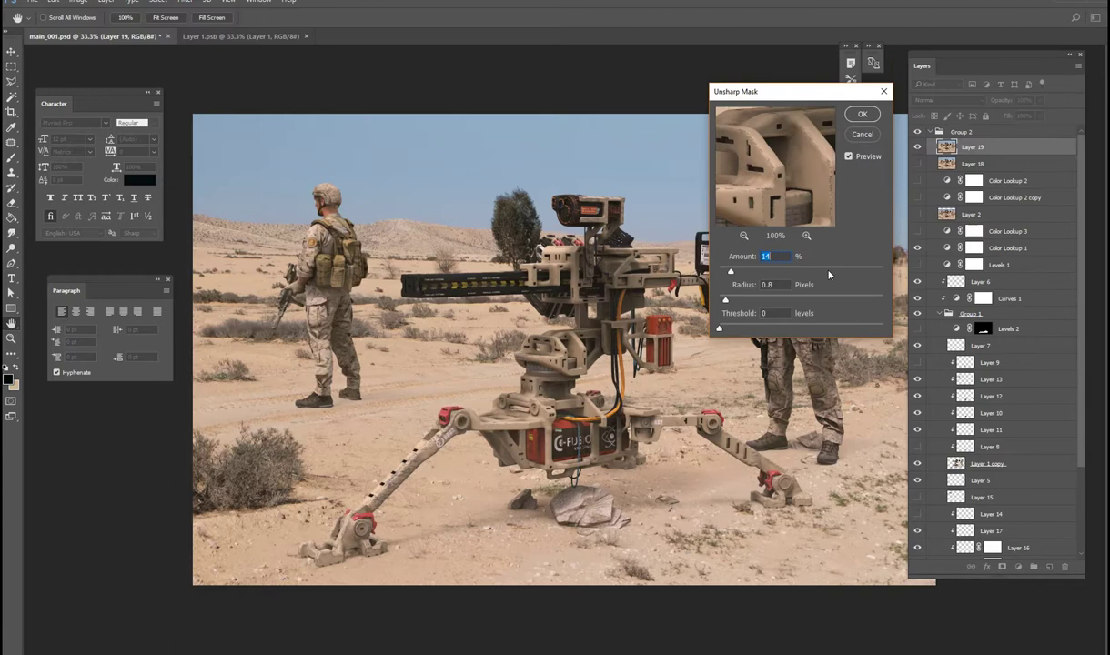
left_click_drag(761, 272, 815, 275)
mouse_move(727, 302)
left_mouse_down()
mouse_move(756, 301)
mouse_move(731, 303)
left_mouse_up()
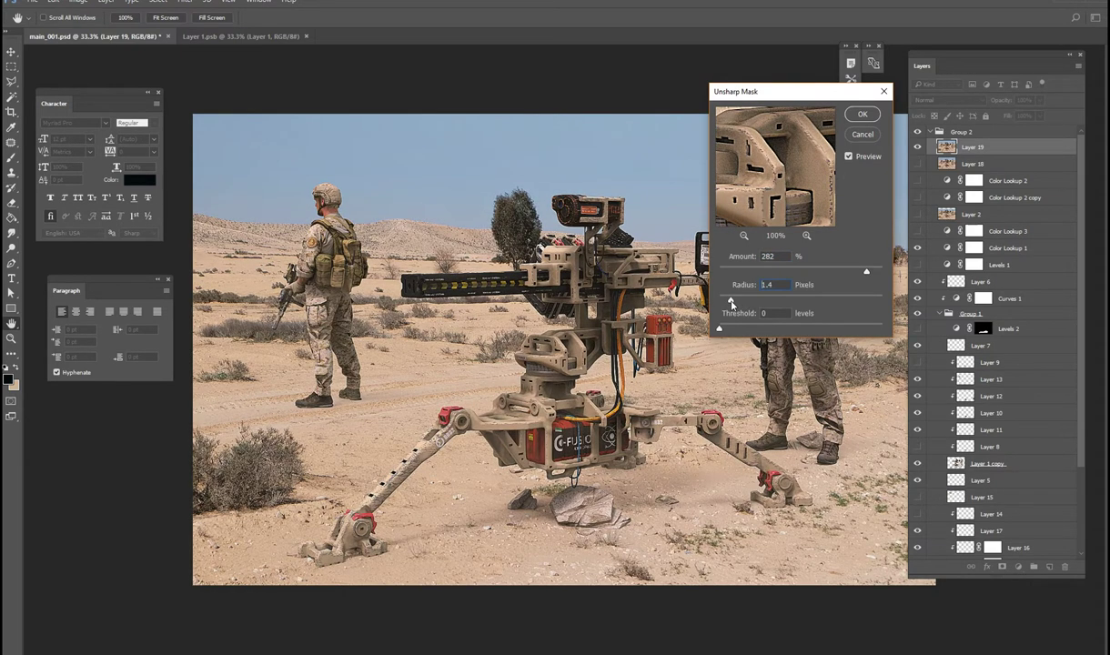
Check the sharpening preview, apply the Unsharp Mask, and toggle Layer 19 to compare before and after.
left_click_drag(747, 95, 825, 86)
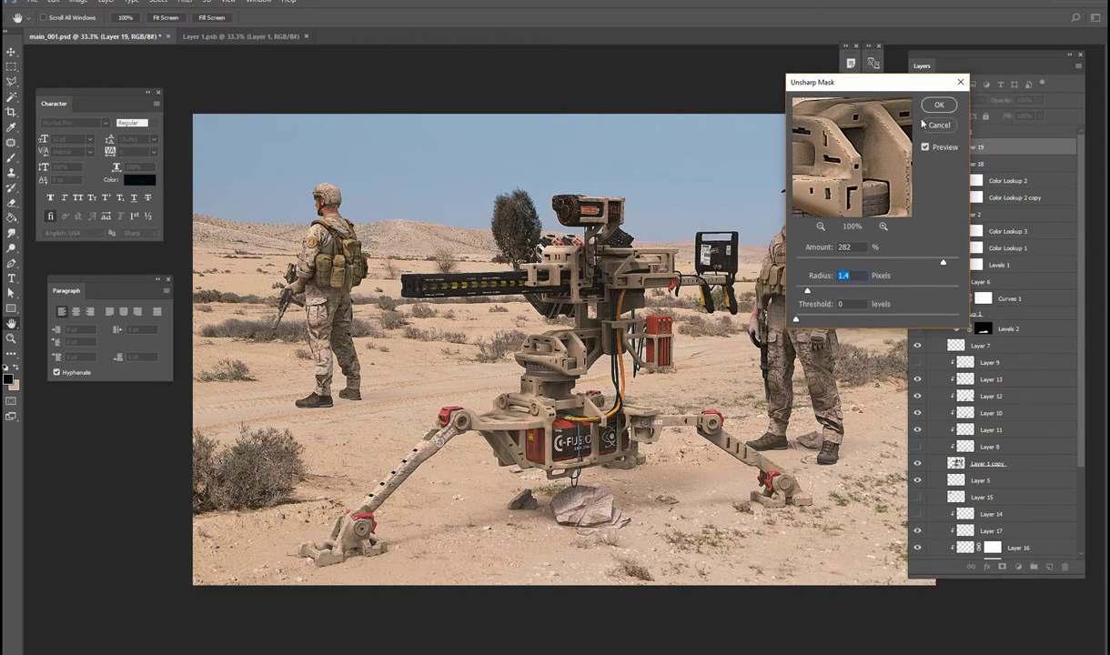
left_click(926, 147)
left_click(926, 148)
left_click(939, 105)
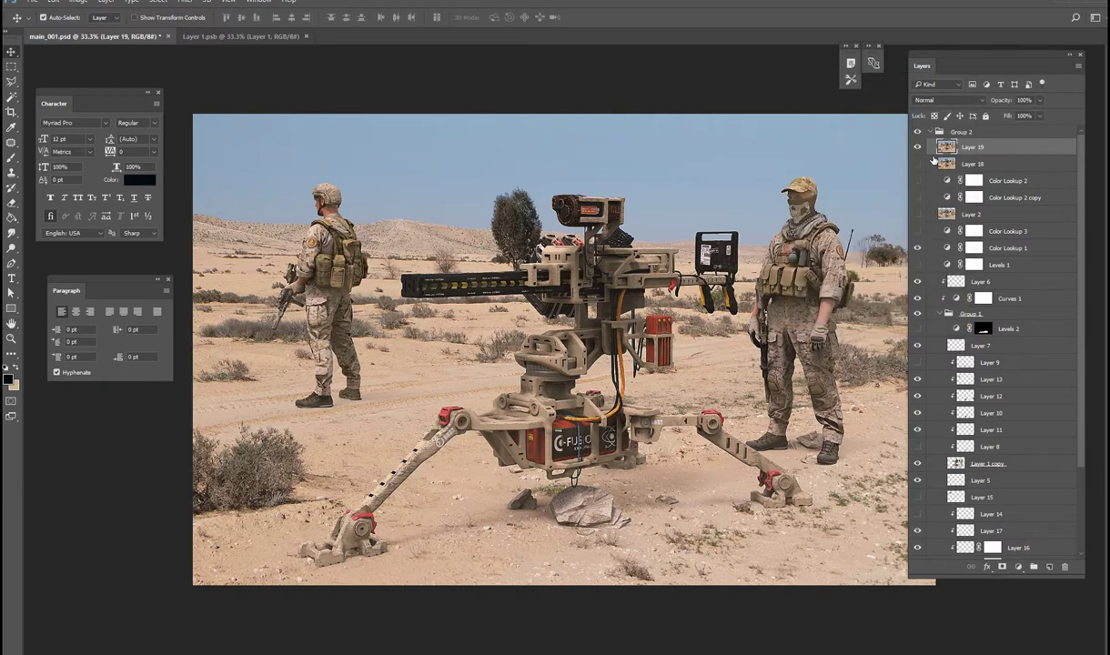
left_click(918, 149)
key("ctrl+comma")
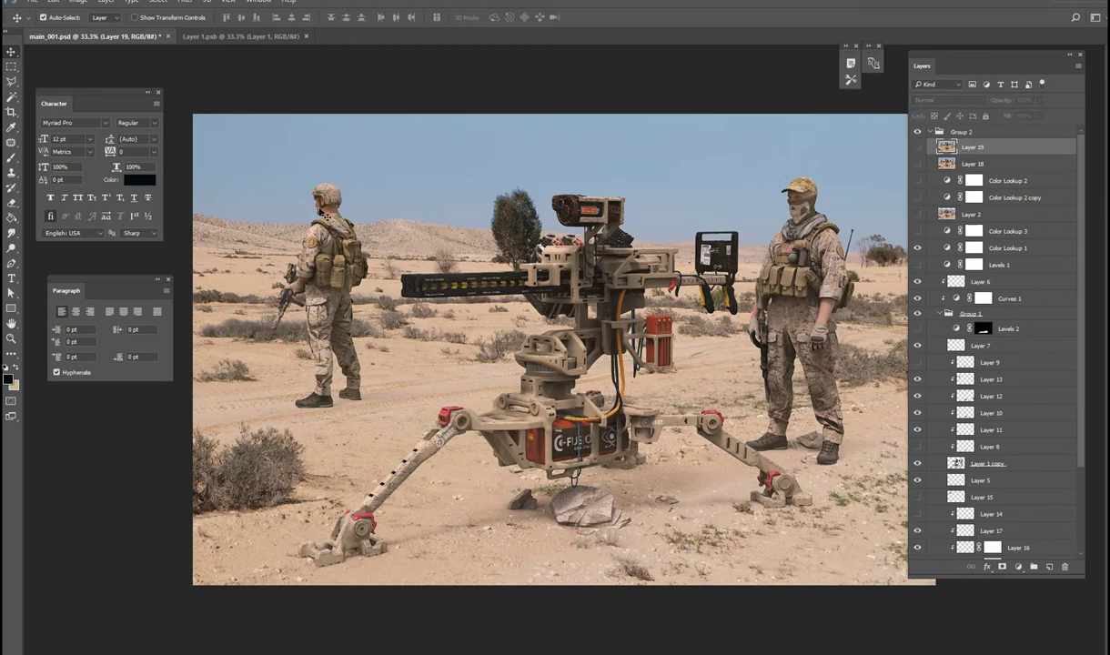
Toggle Layer 16 on and off to compare, then switch Layers 16 and 17 back on.
left_click(933, 522)
scroll(933, 441, "down", 3)
left_click(917, 441)
left_click(917, 441)
left_click(917, 442)
left_click(917, 441)
left_click(917, 441)
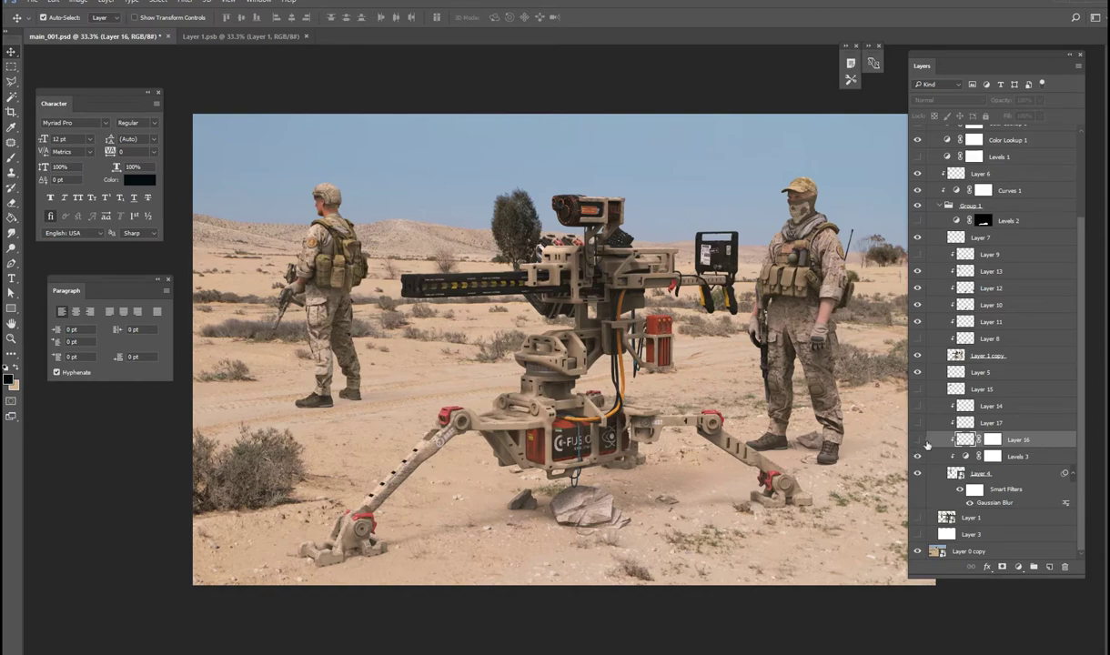
left_click_drag(918, 442, 917, 422)
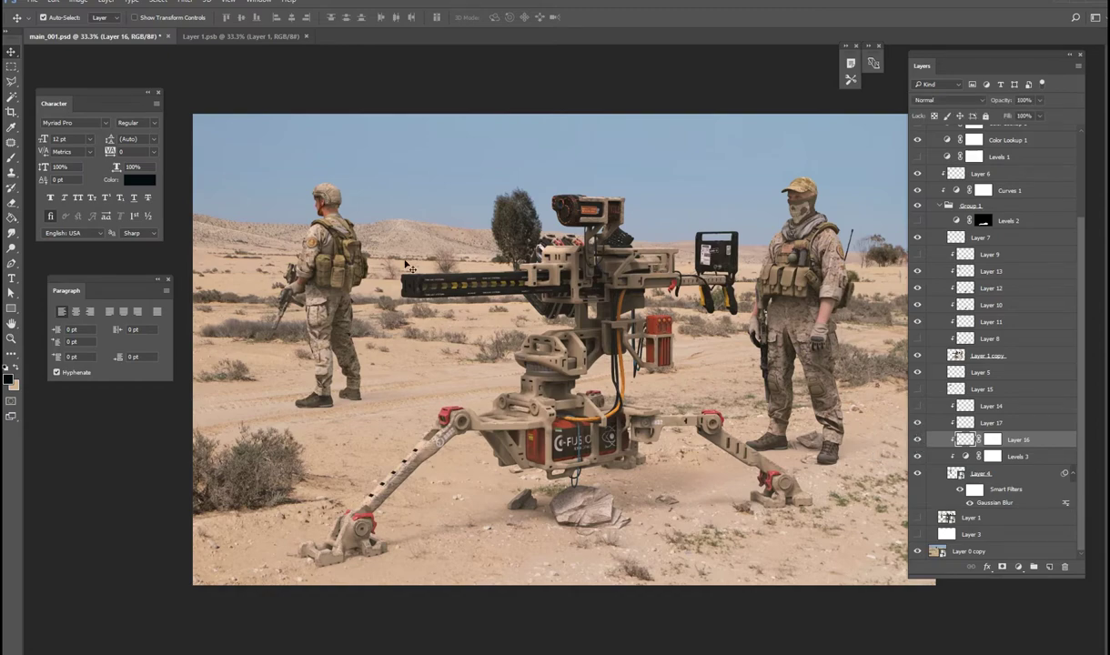
Zoom in on the soldier's head and back out, then make Layer 18 visible.
scroll(401, 250, "up", 1, "alt")
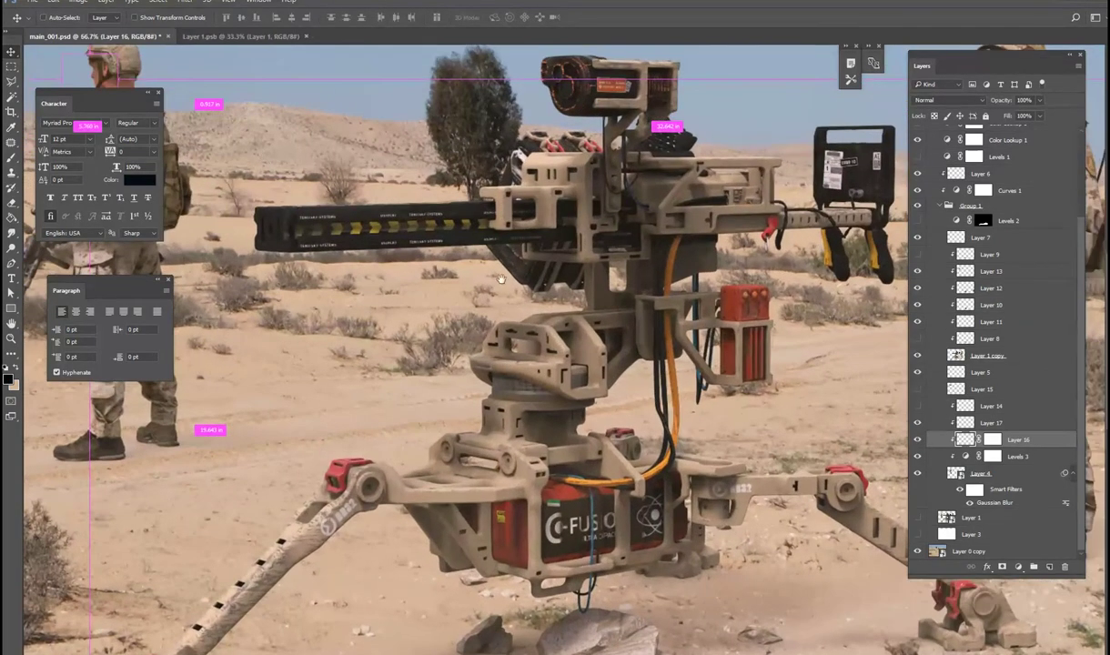
scroll(475, 270, "up", 2, "alt")
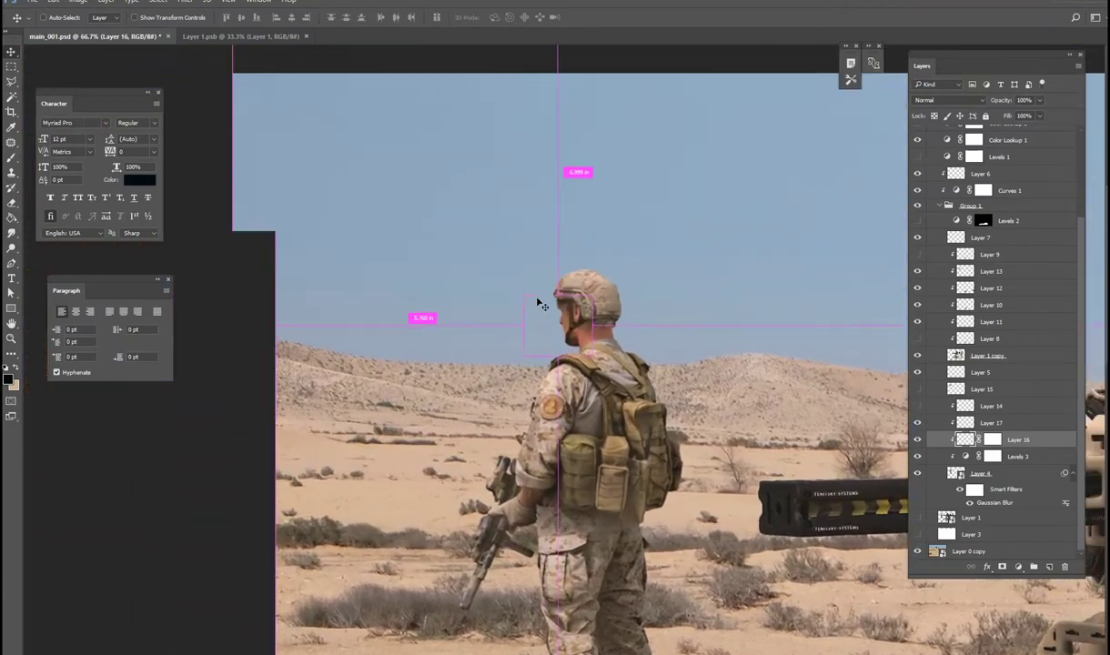
scroll(611, 304, "up", 1, "alt")
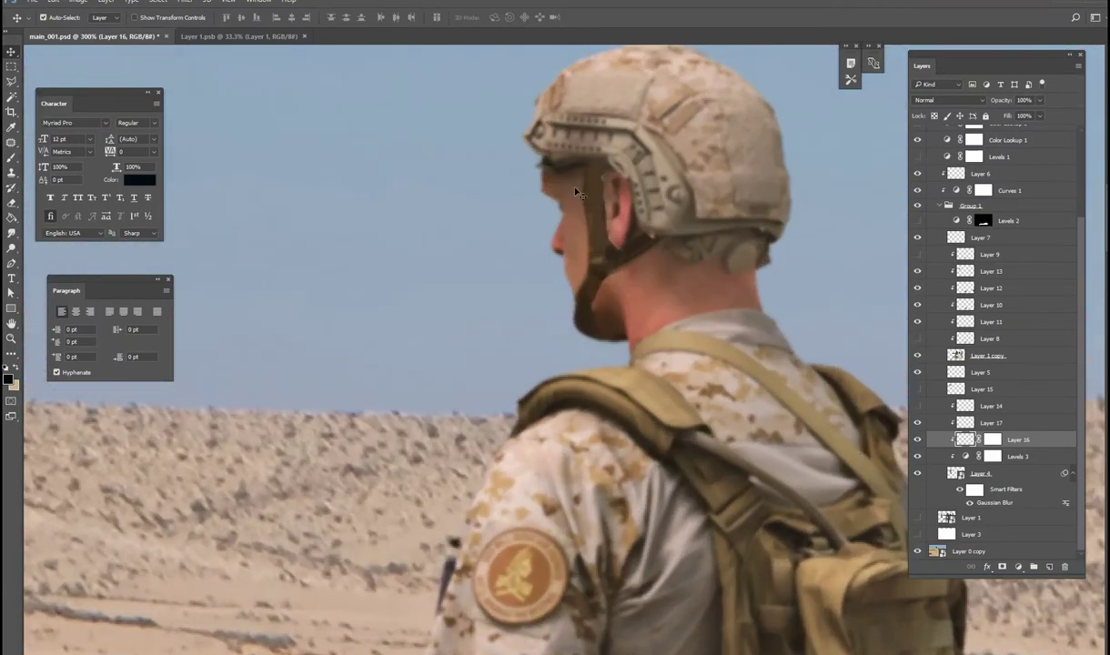
scroll(592, 287, "down", 1, "alt")
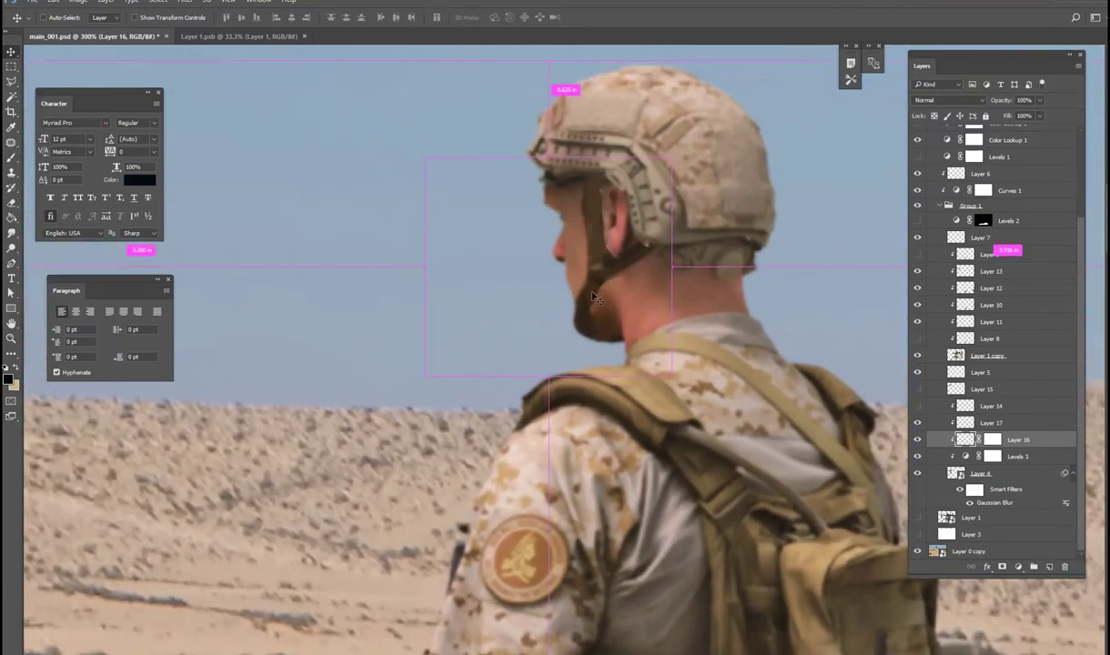
scroll(634, 340, "down", 5, "alt")
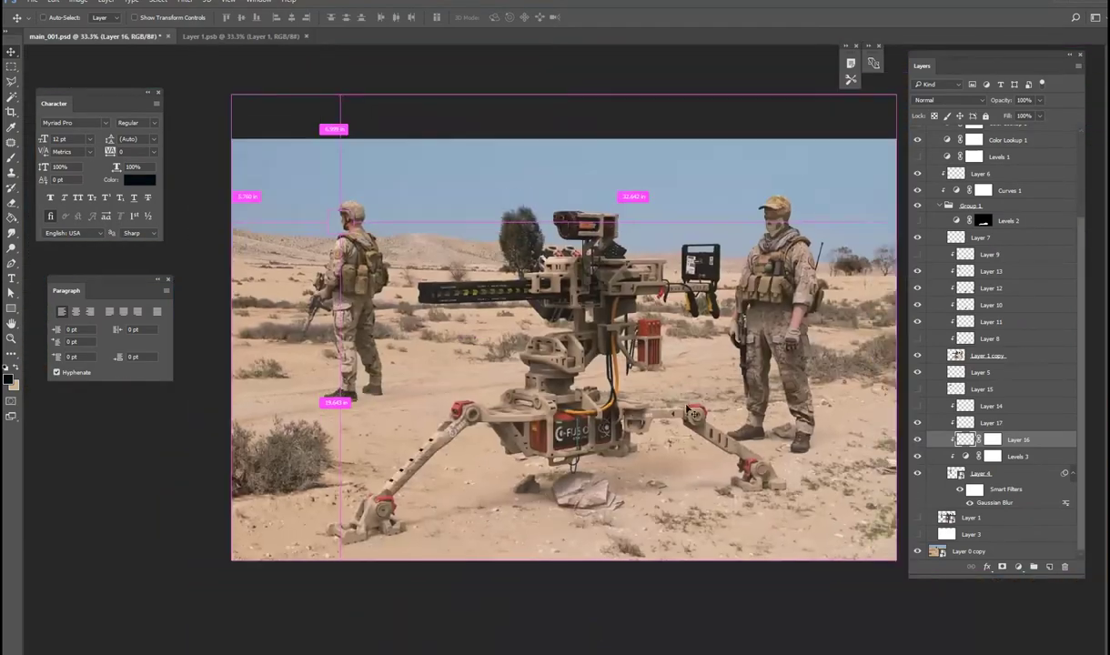
scroll(648, 390, "up", 1, "alt")
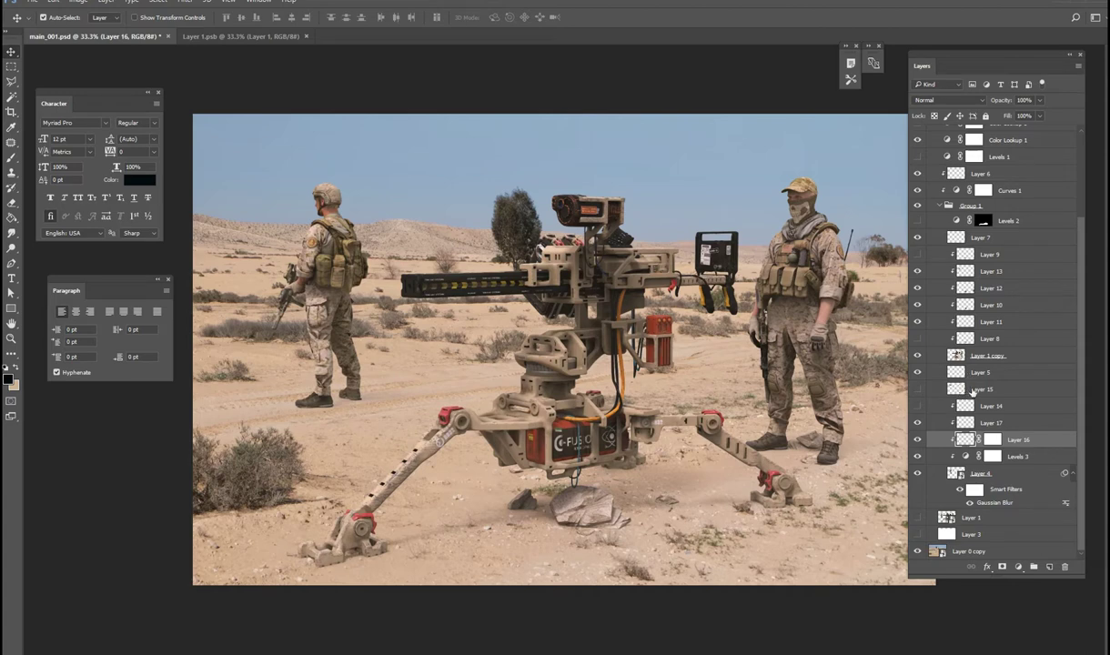
scroll(931, 368, "up", 4)
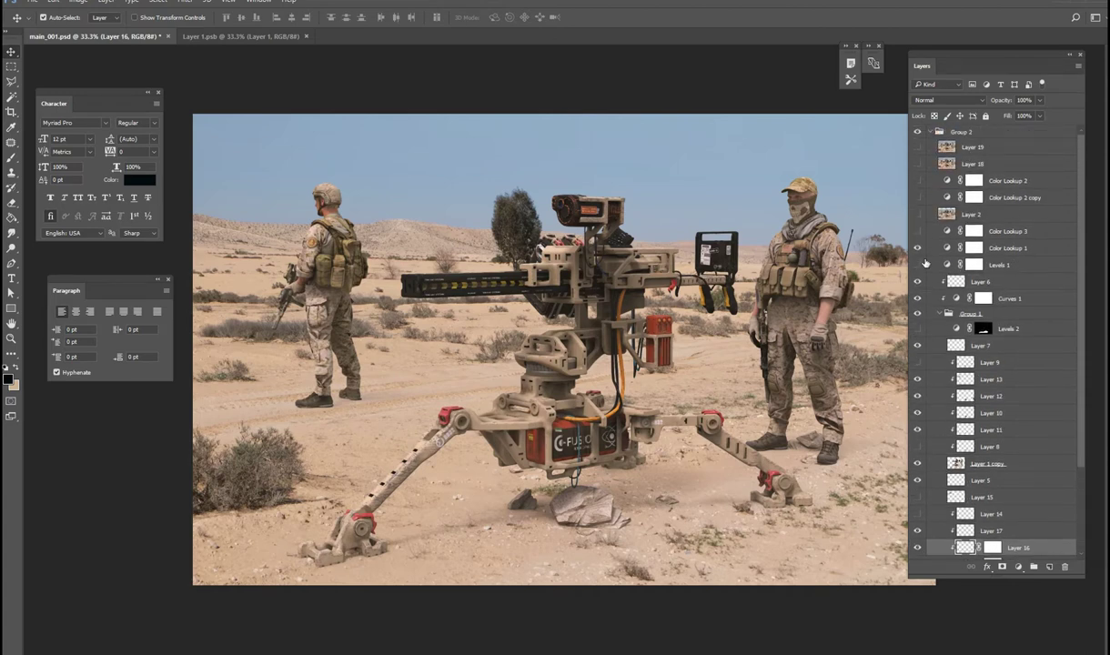
left_click(918, 164)
Show Layer 18 and add a new empty Layer 20 above Layer 19.
left_click(918, 164)
left_click(956, 149)
key("ctrl+shift+alt+n")
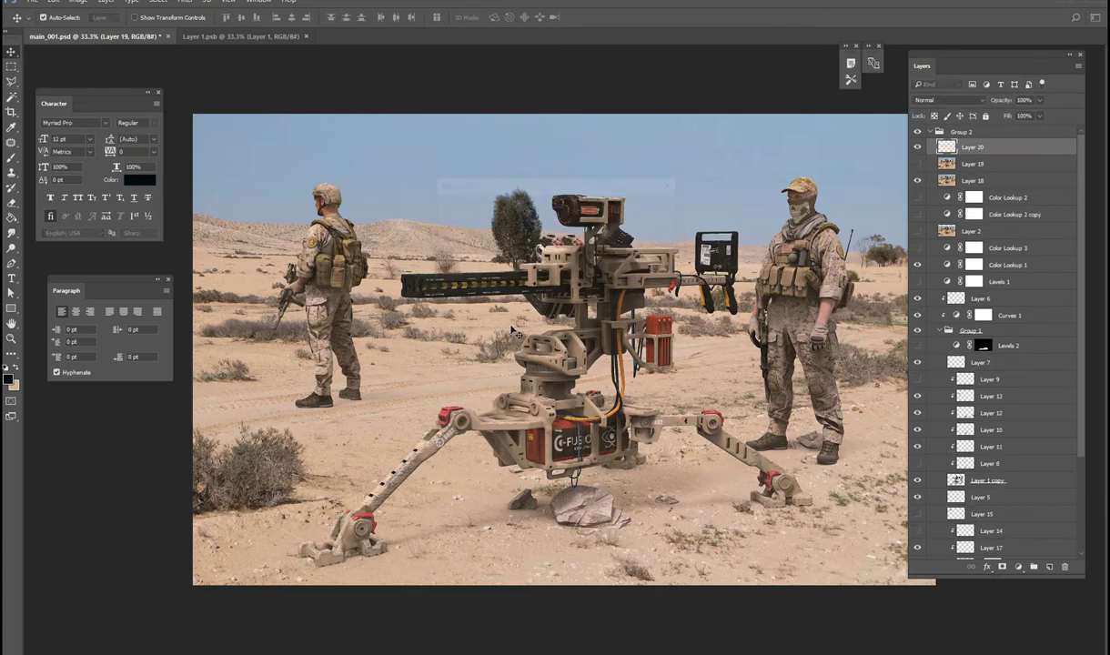
left_click_drag(955, 63, 978, 61)
Fill Layer 20 with a radial gradient inverted so the centre is light, and pick its blend mode.
key("g")
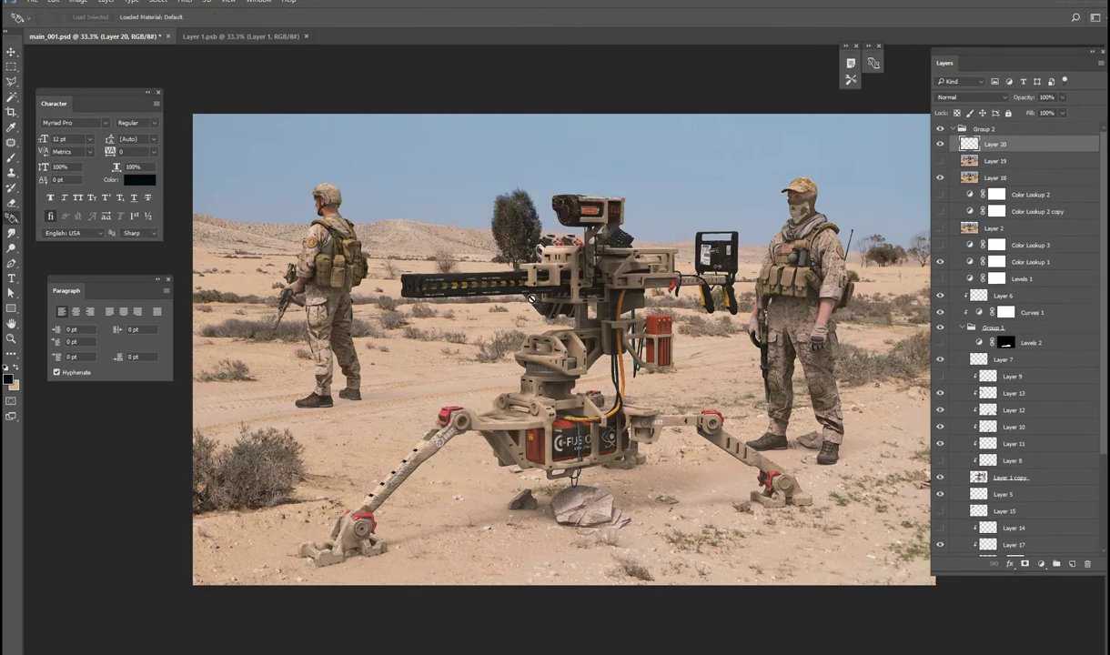
key("shift+g")
left_click_drag(546, 305, 962, 595)
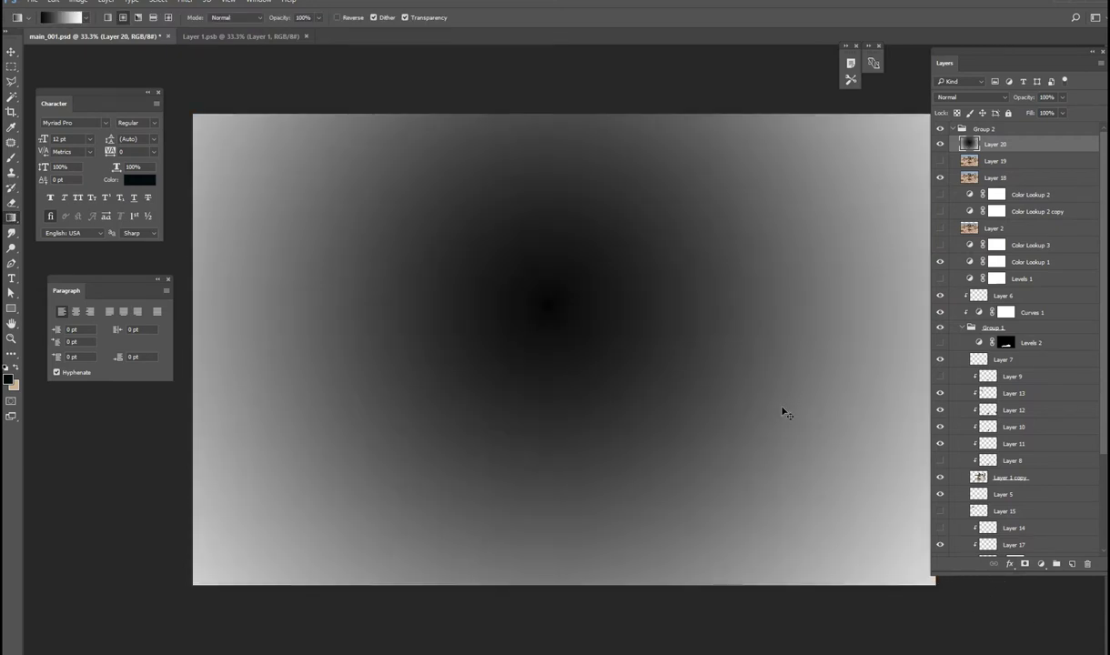
key("ctrl+i")
left_click(970, 98)
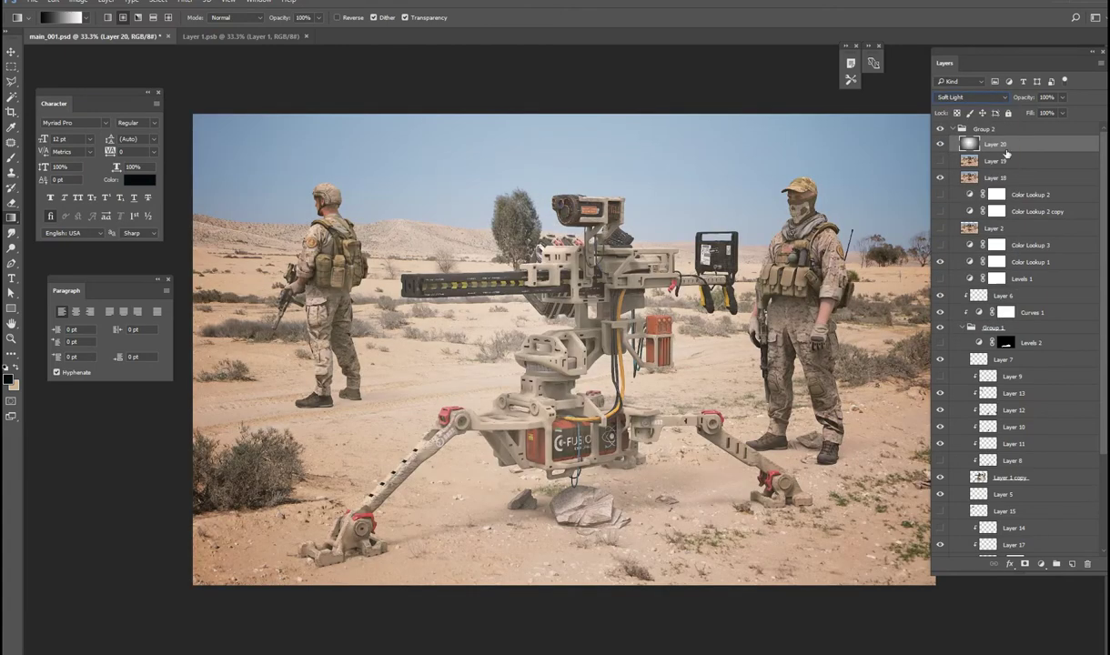
Try Color Dodge, Linear Light and Soft Light blend modes on the Layer 20 gradient.
left_click(970, 96)
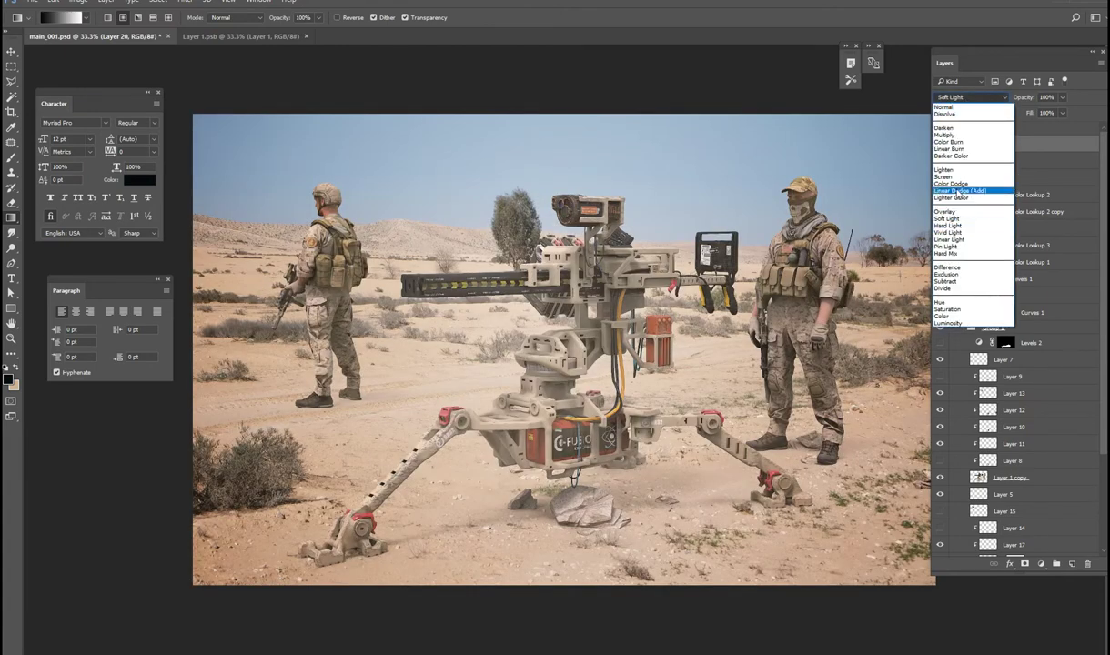
left_click(937, 184)
left_click(1062, 97)
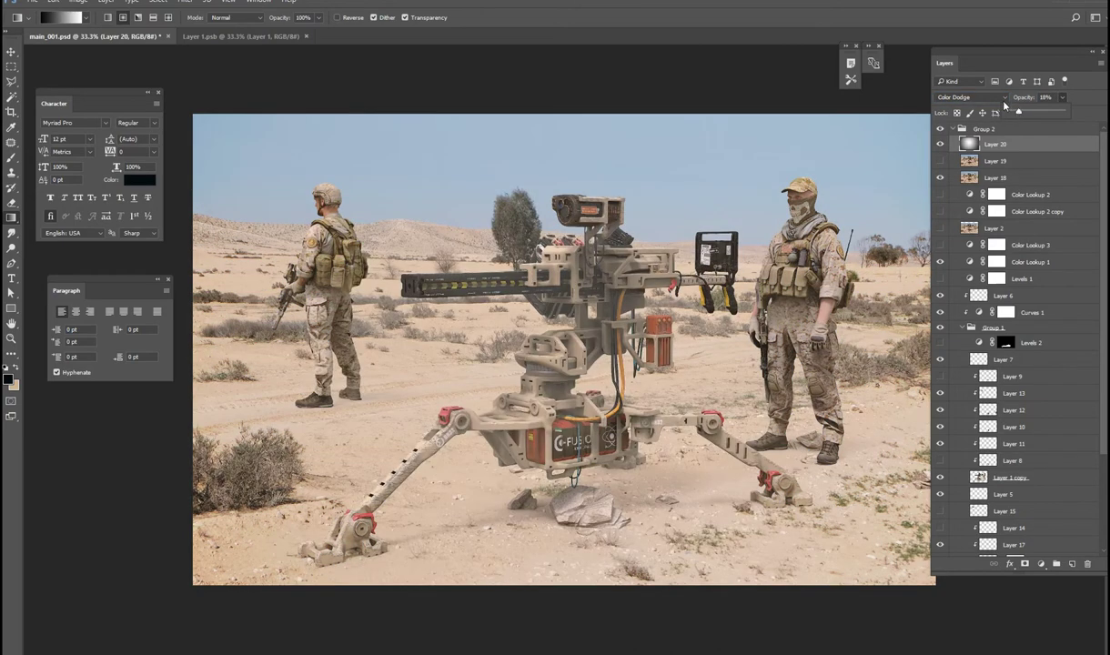
left_click(969, 98)
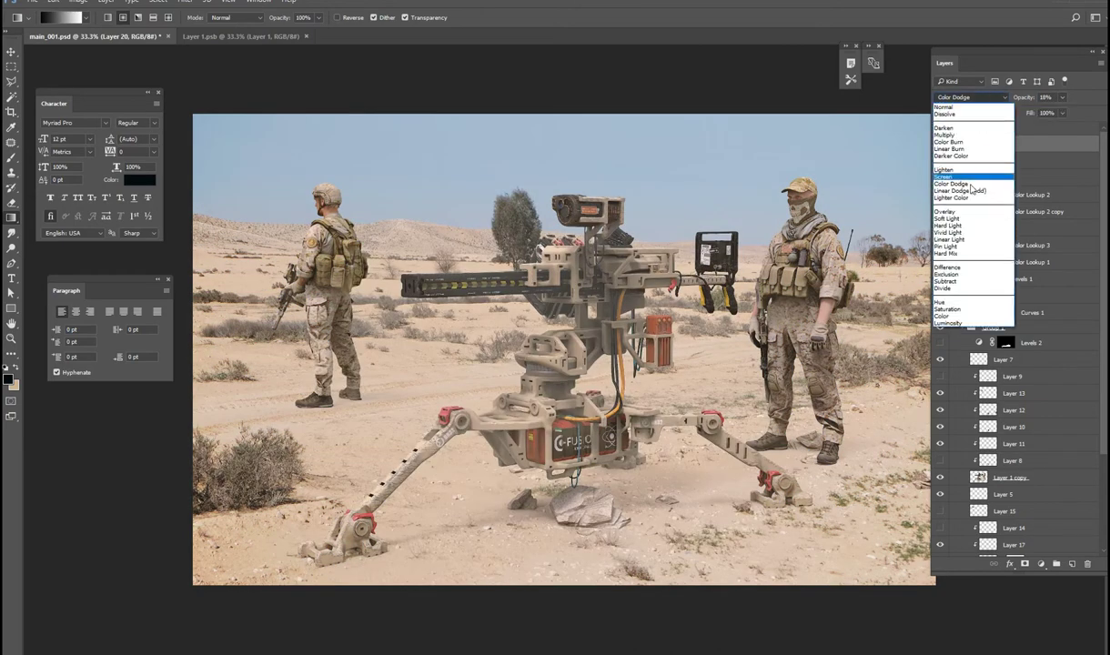
left_click(962, 240)
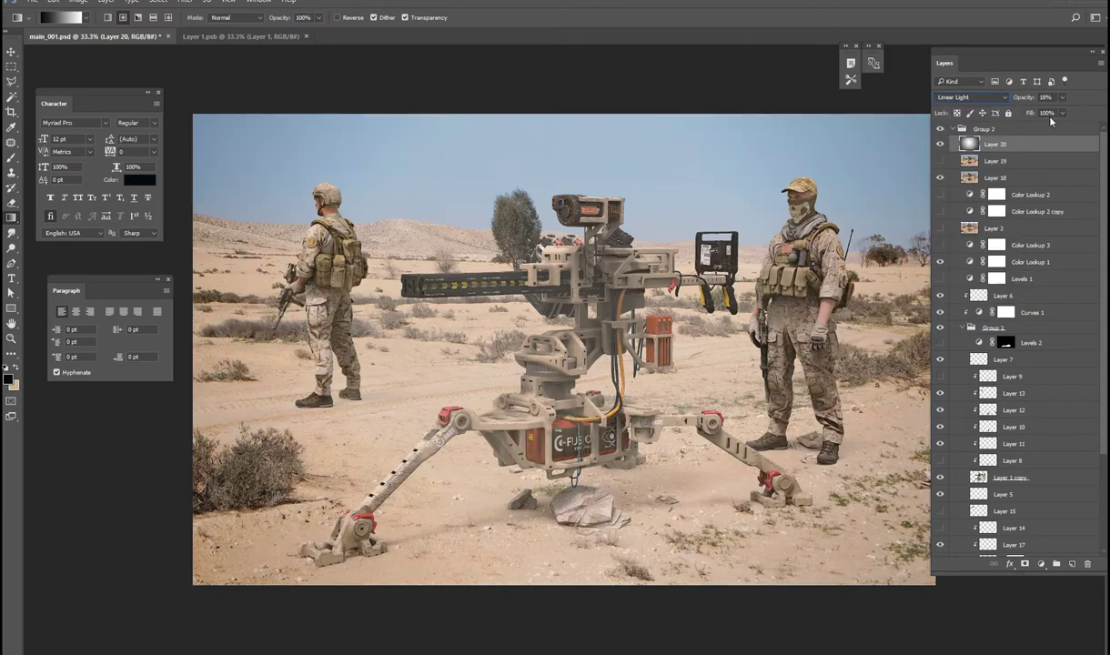
left_click(970, 98)
left_click(970, 98)
left_click(970, 97)
left_click(948, 219)
Switch Layer 20 to Overlay at 18% opacity and toggle it to compare.
key("shift+minus")
left_click(1064, 98)
left_click(940, 143)
left_click(940, 144)
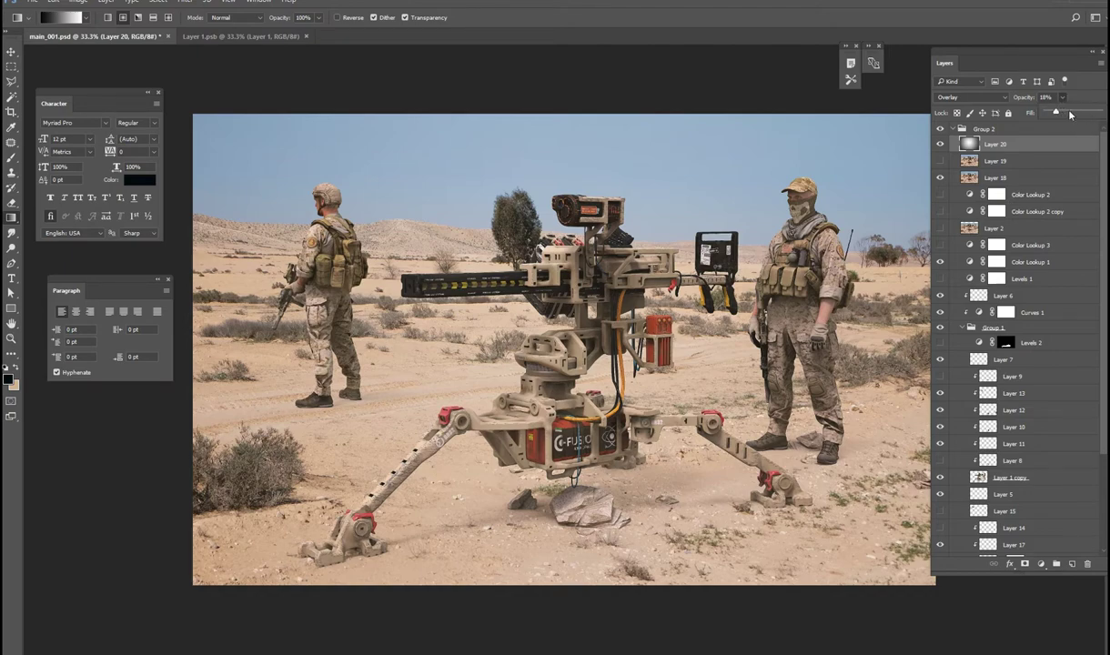
Push Layer 20 to 100% opacity, compare Normal against Overlay, and keep Overlay.
left_click_drag(1055, 112, 1039, 128)
key("shift+alt+n")
key("shift+alt+o")
left_click(940, 145)
left_click(940, 145)
Dock the Paragraph panel under Character and set Layer 20's opacity to 42%.
left_click_drag(139, 292, 125, 243)
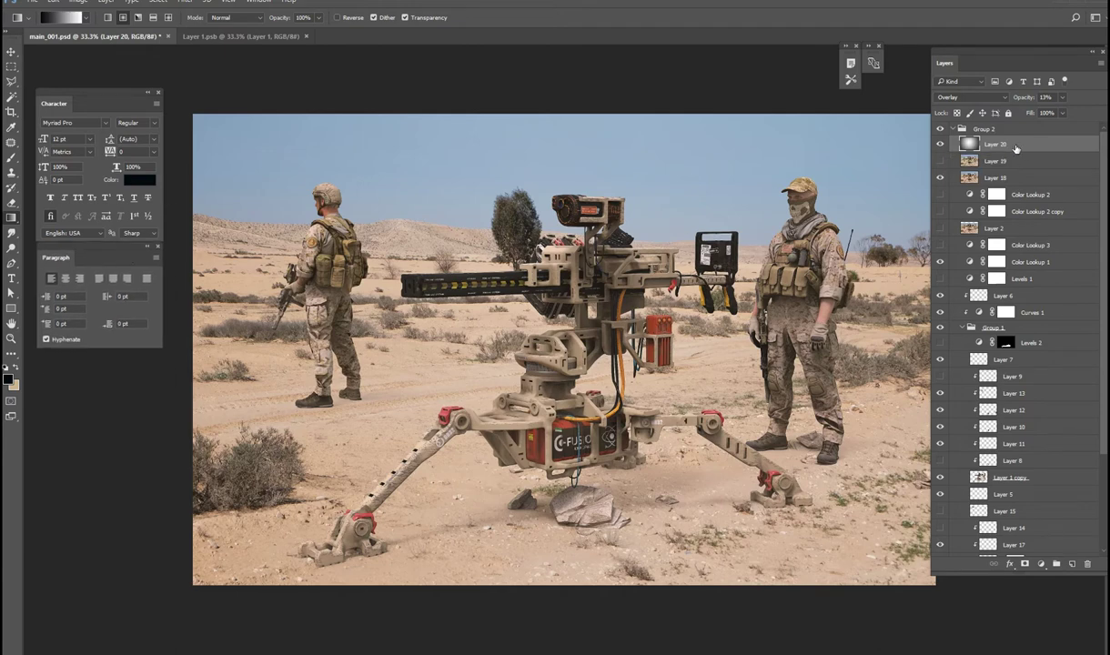
left_click(1063, 96)
mouse_move(1049, 111)
left_mouse_down()
mouse_move(1080, 112)
mouse_move(1071, 121)
left_mouse_up()
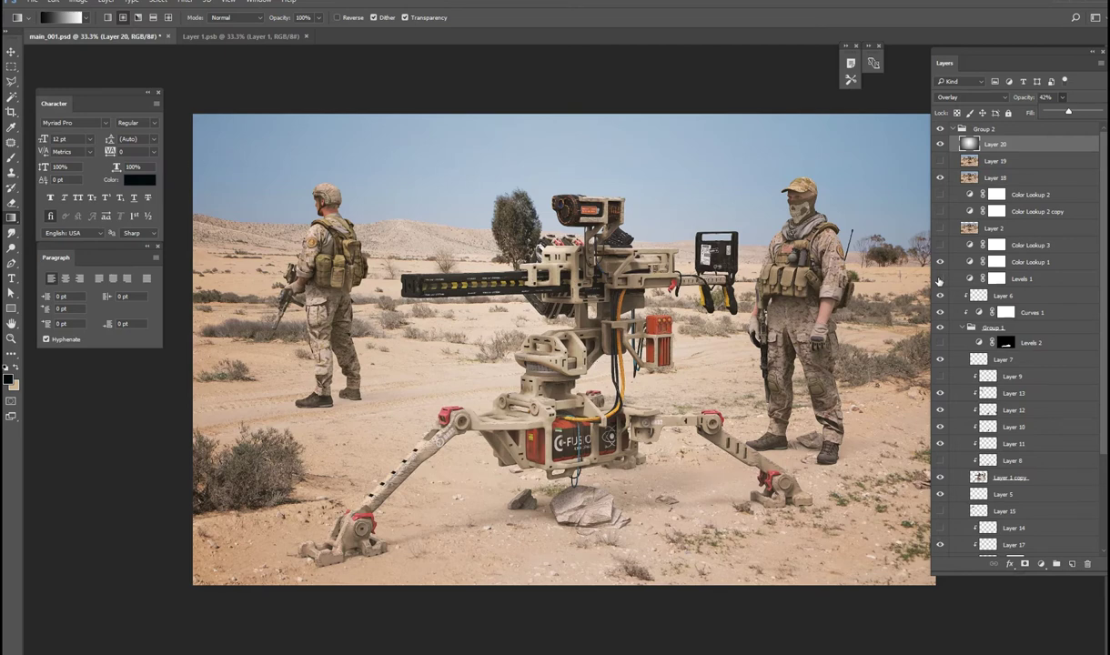
left_click(901, 144)
left_click(1059, 113)
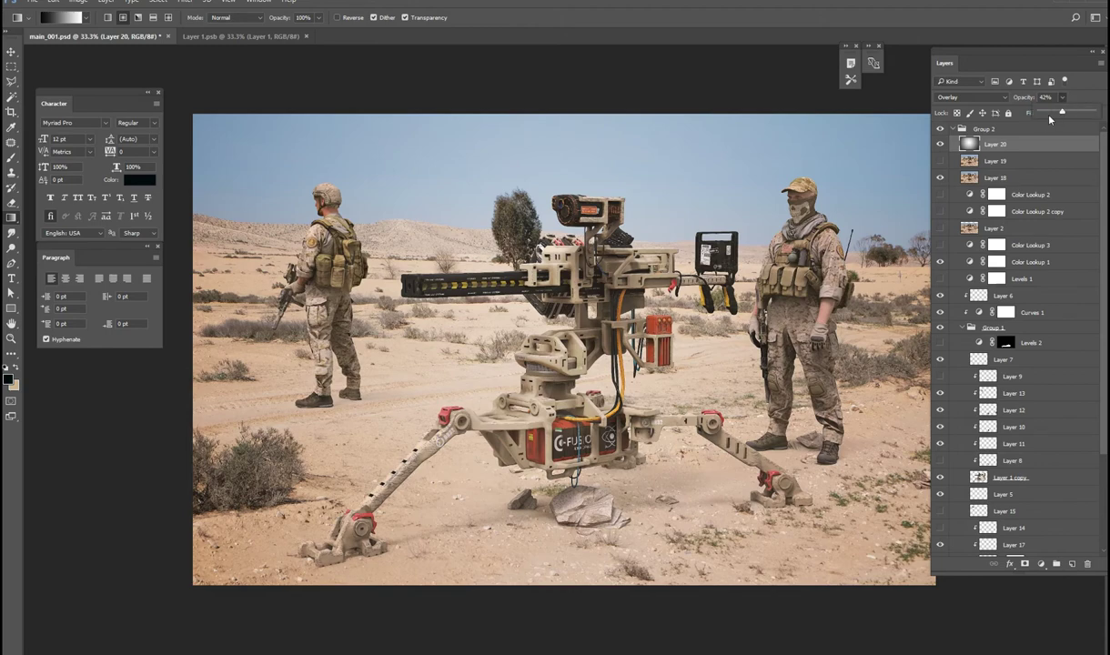